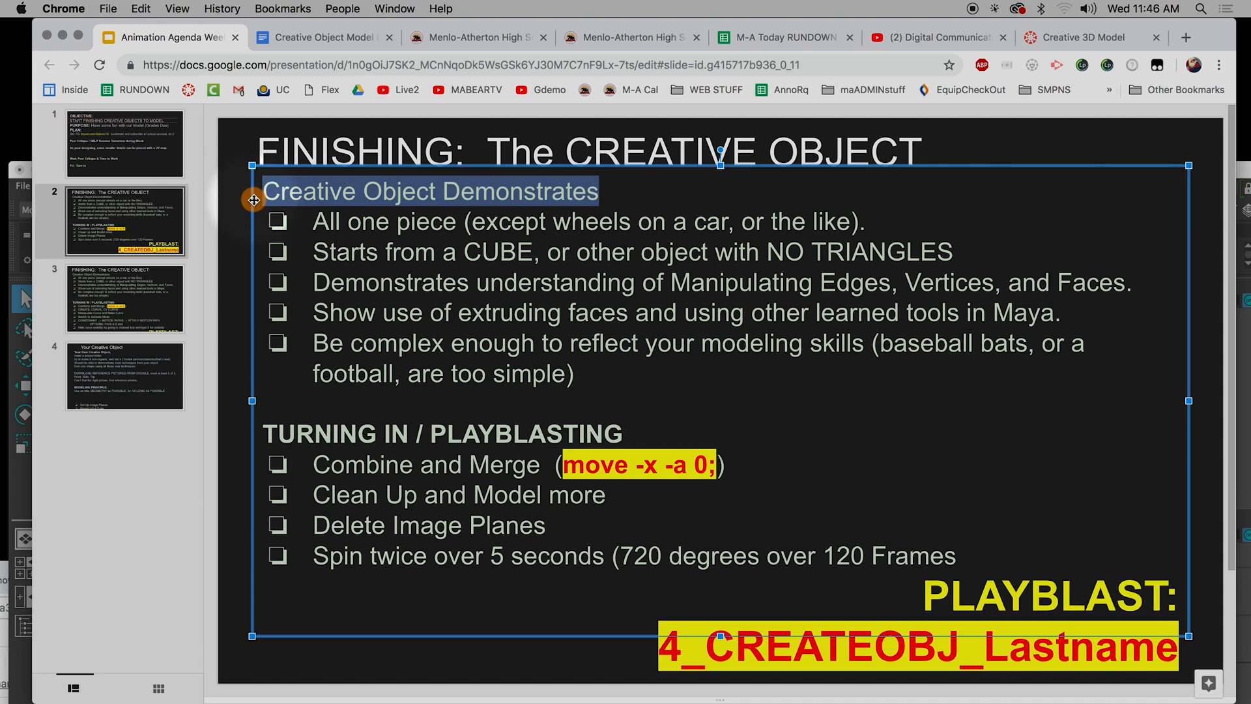
# Make the slide heading "Creative Object Demonstrates" bold.
pyautogui.press('super+b')
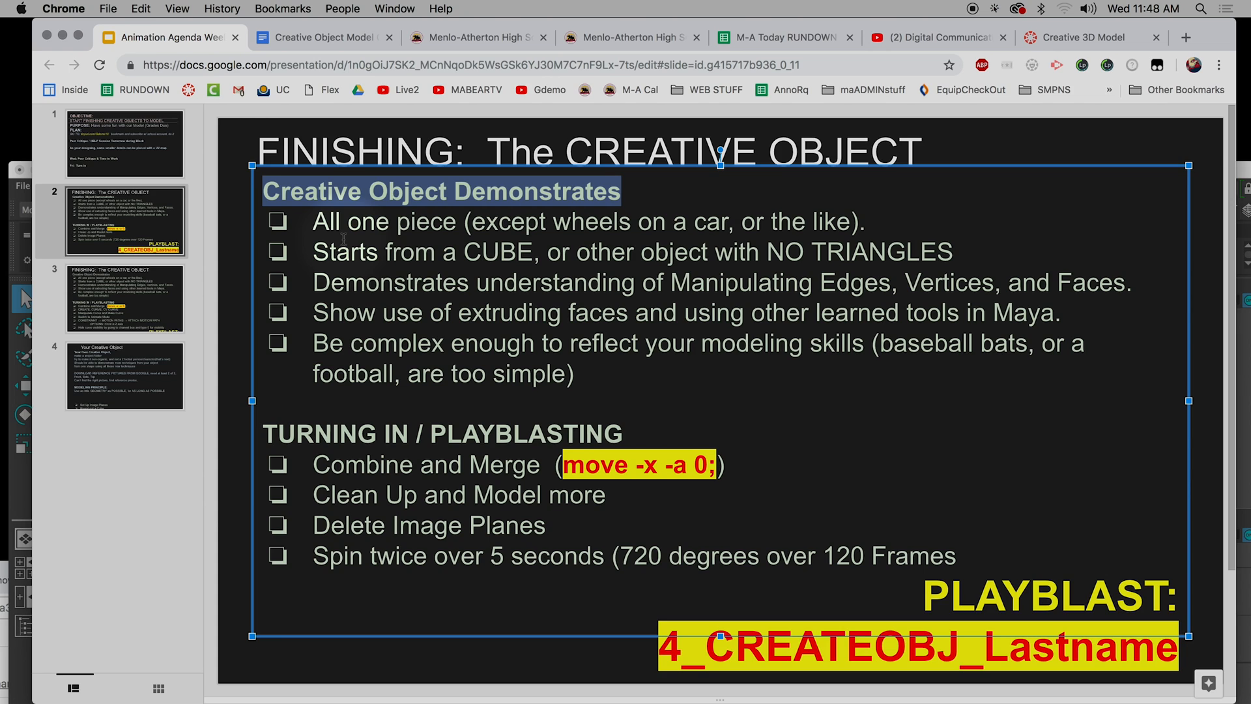
# Review the slide's TURNING IN / PLAYBLASTING checklist, especially deleting image planes and the move -x -a 0; command.
pyautogui.scroll(-2, 437, 432)
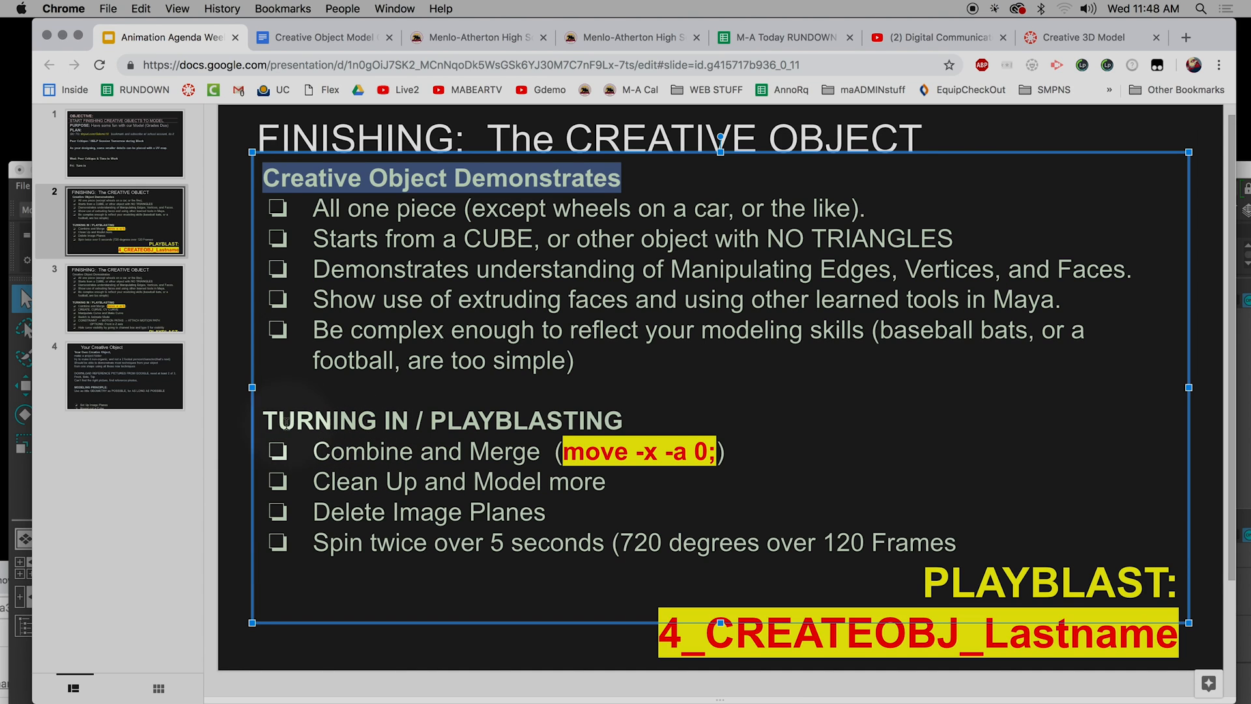
pyautogui.moveTo(264, 420); pyautogui.dragTo(531, 521)
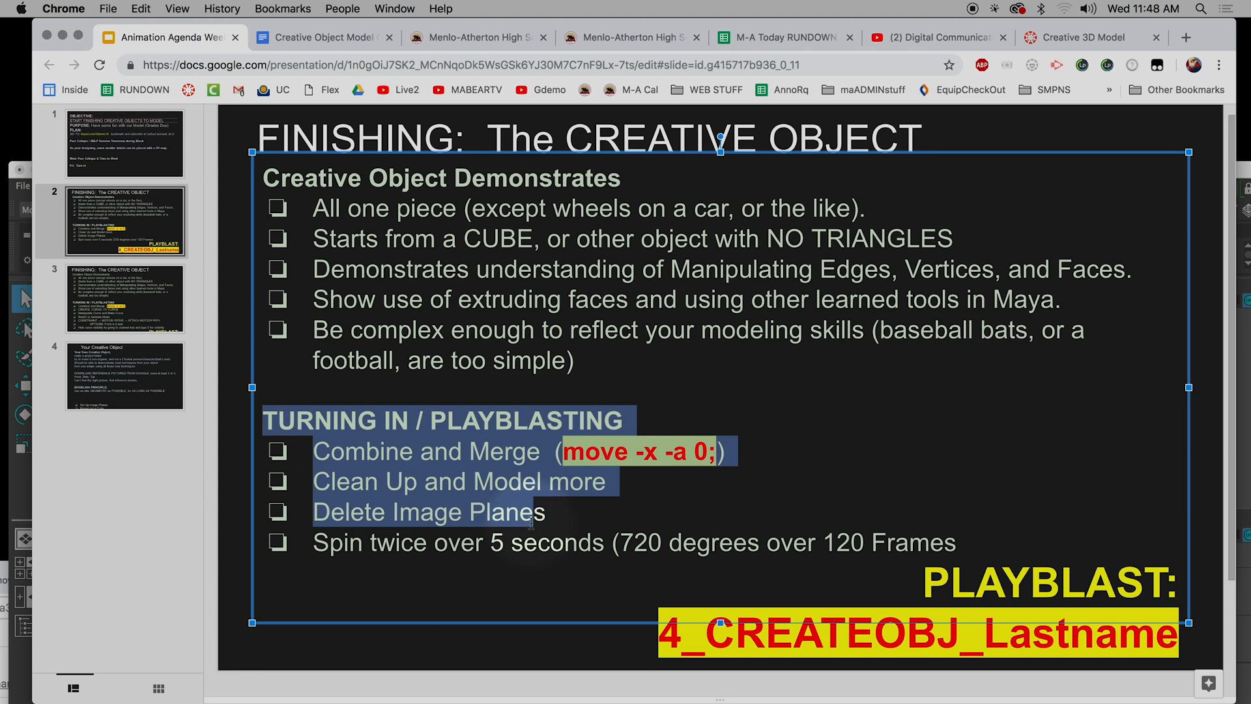
pyautogui.click(515, 515)
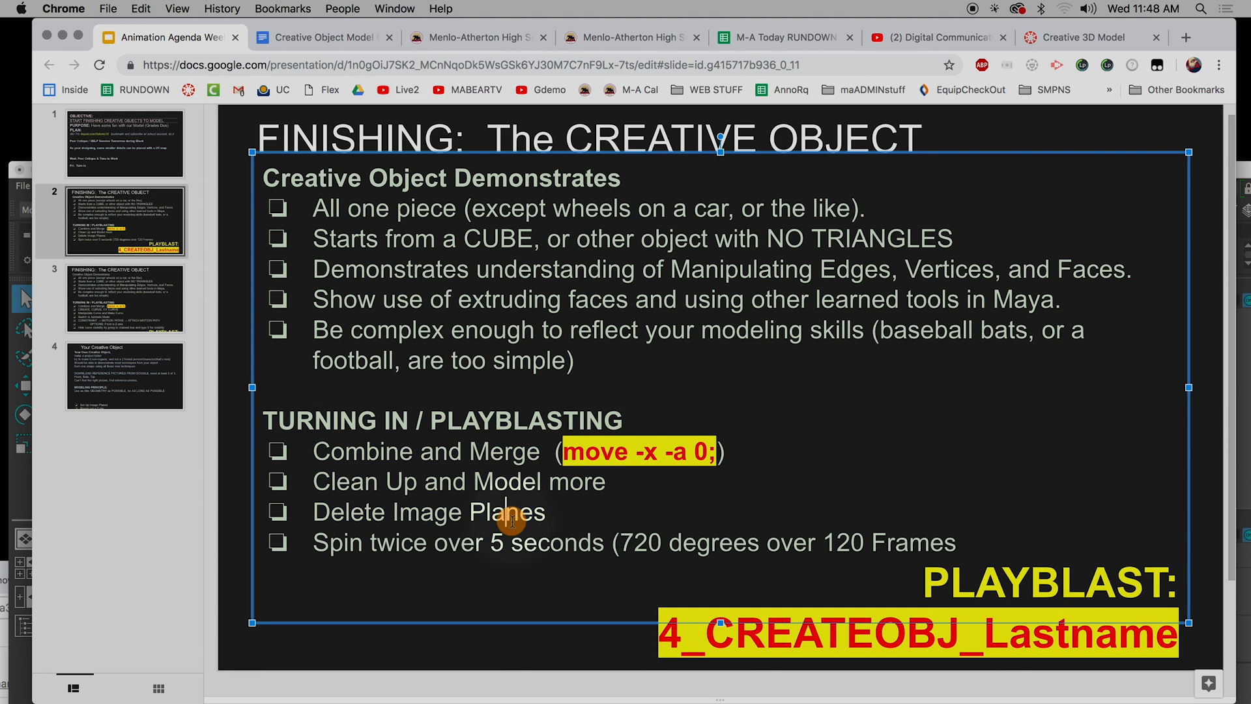
pyautogui.moveTo(544, 515); pyautogui.dragTo(312, 524)
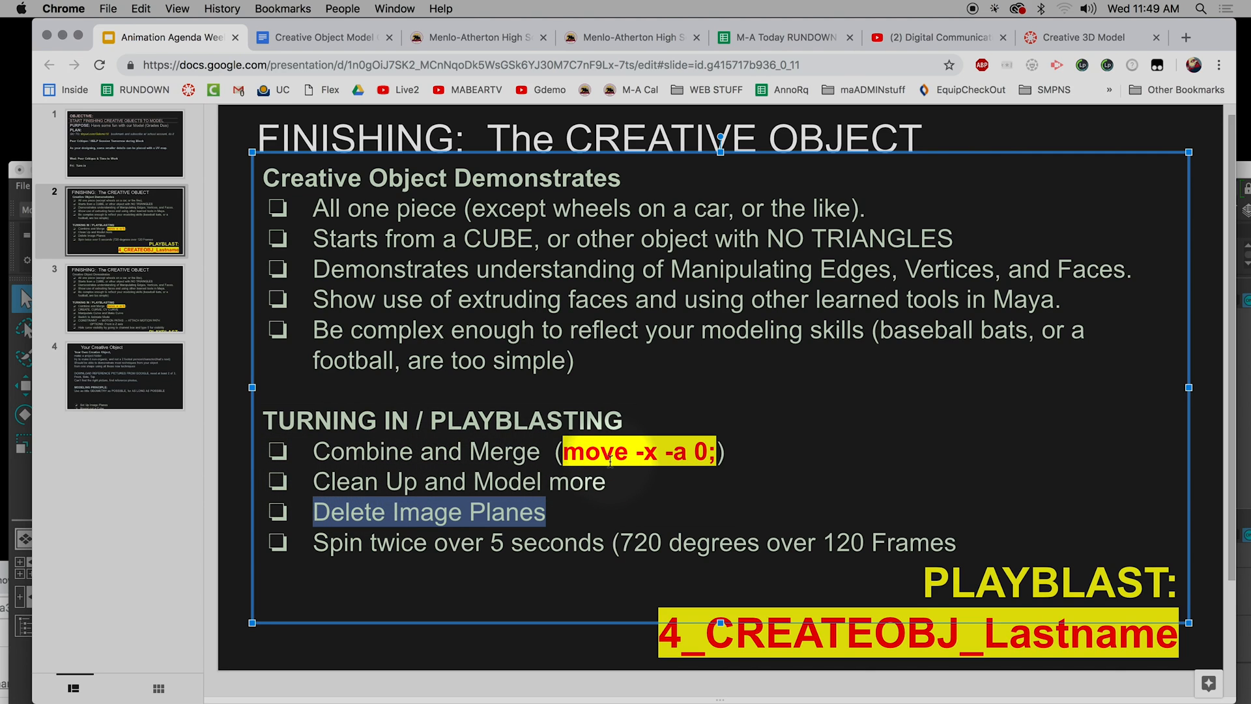
pyautogui.click(91, 515)
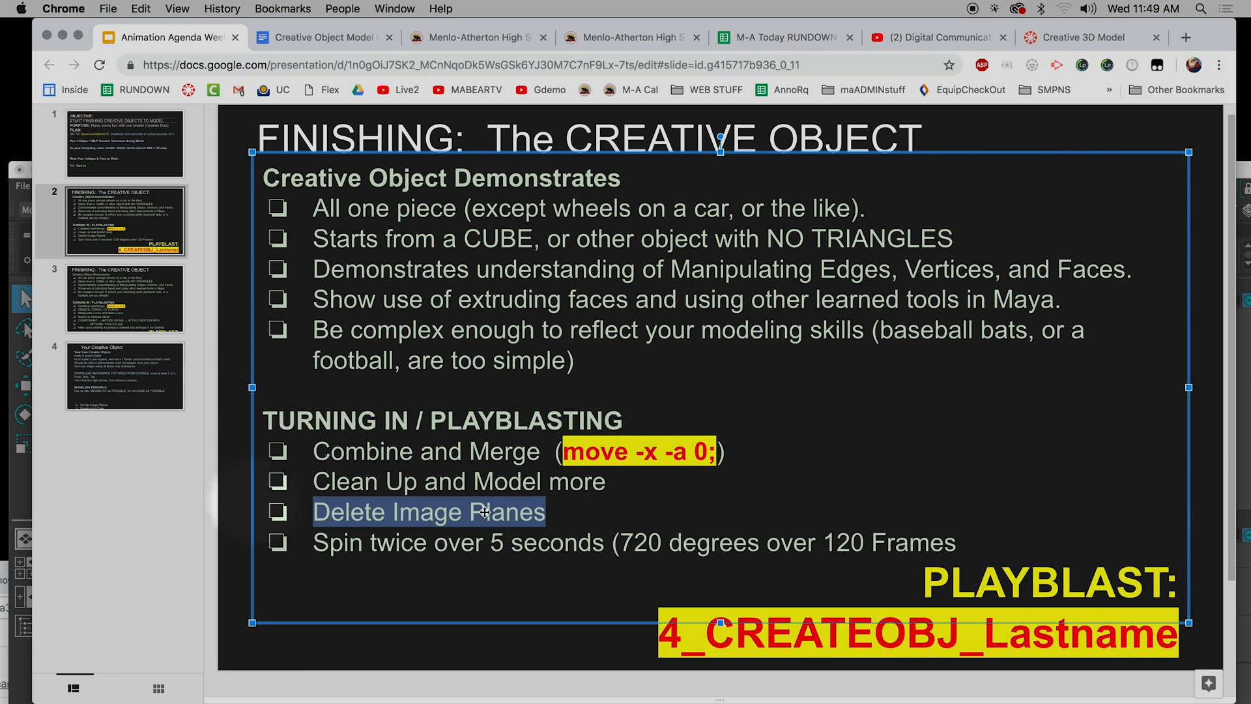
pyautogui.click(712, 456)
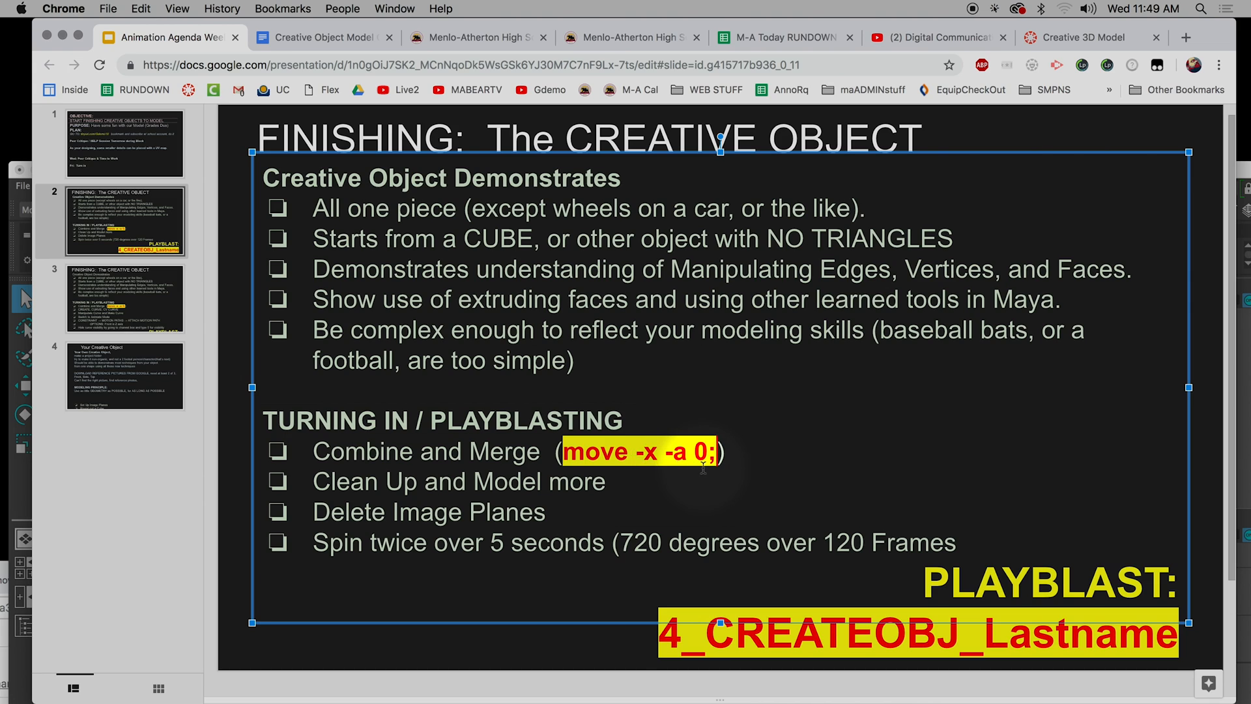
# Switch to Maya and arrange the windows so the slide's move -x -a 0; line stays readable below the Maya window.
pyautogui.moveTo(1230, 26); pyautogui.dragTo(1246, 261)
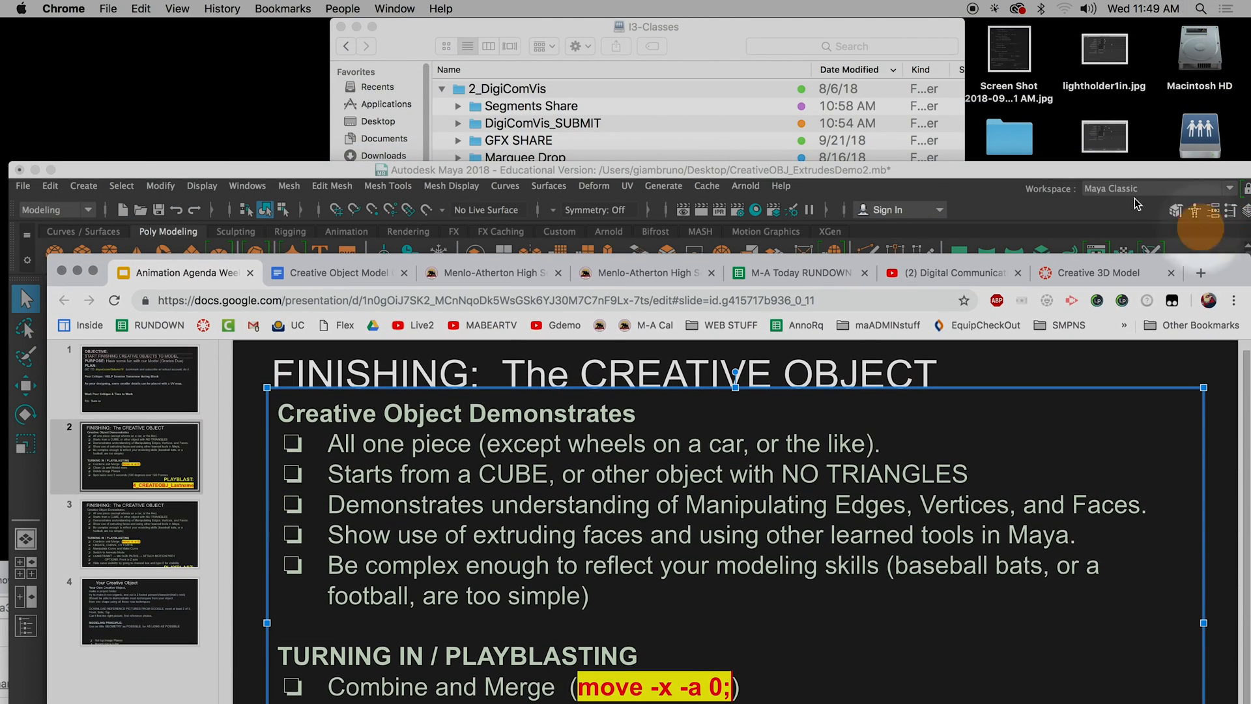
pyautogui.doubleClick(828, 171)
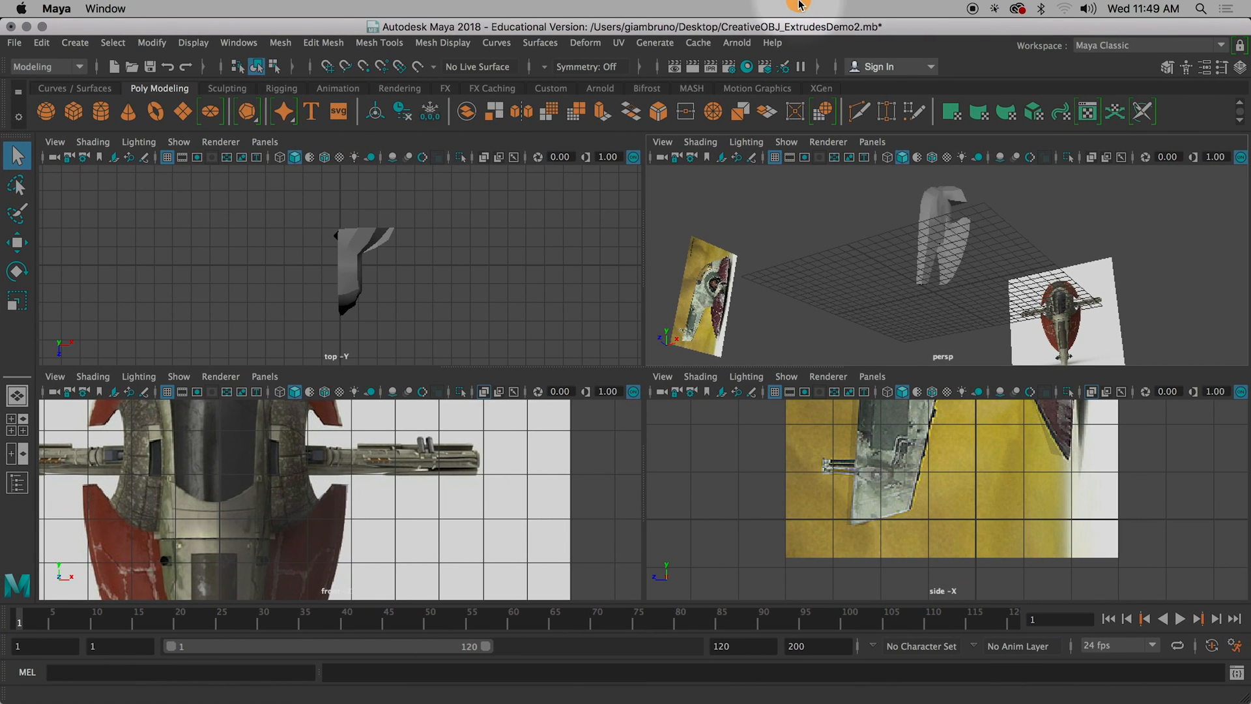
pyautogui.moveTo(1246, 700); pyautogui.dragTo(1195, 620)
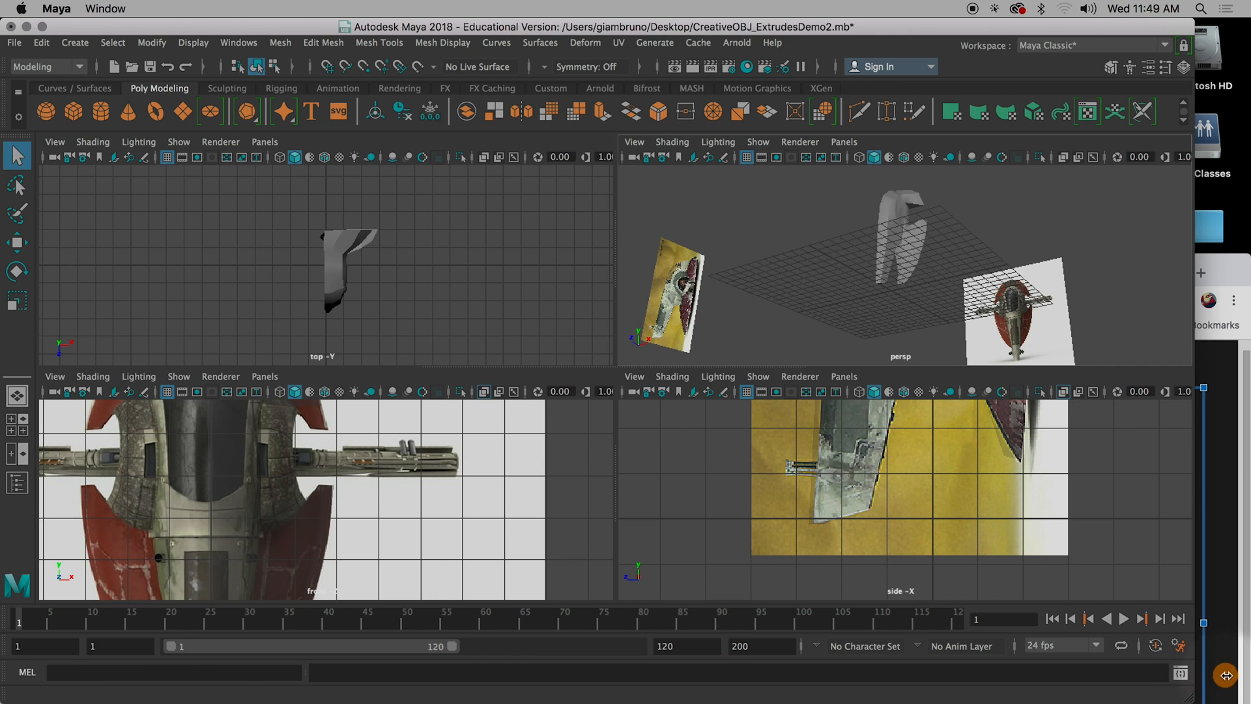
pyautogui.moveTo(1002, 692); pyautogui.dragTo(1005, 654)
pyautogui.moveTo(923, 30)
pyautogui.mouseDown()
pyautogui.moveTo(977, 31)
pyautogui.moveTo(922, 31)
pyautogui.mouseUp()
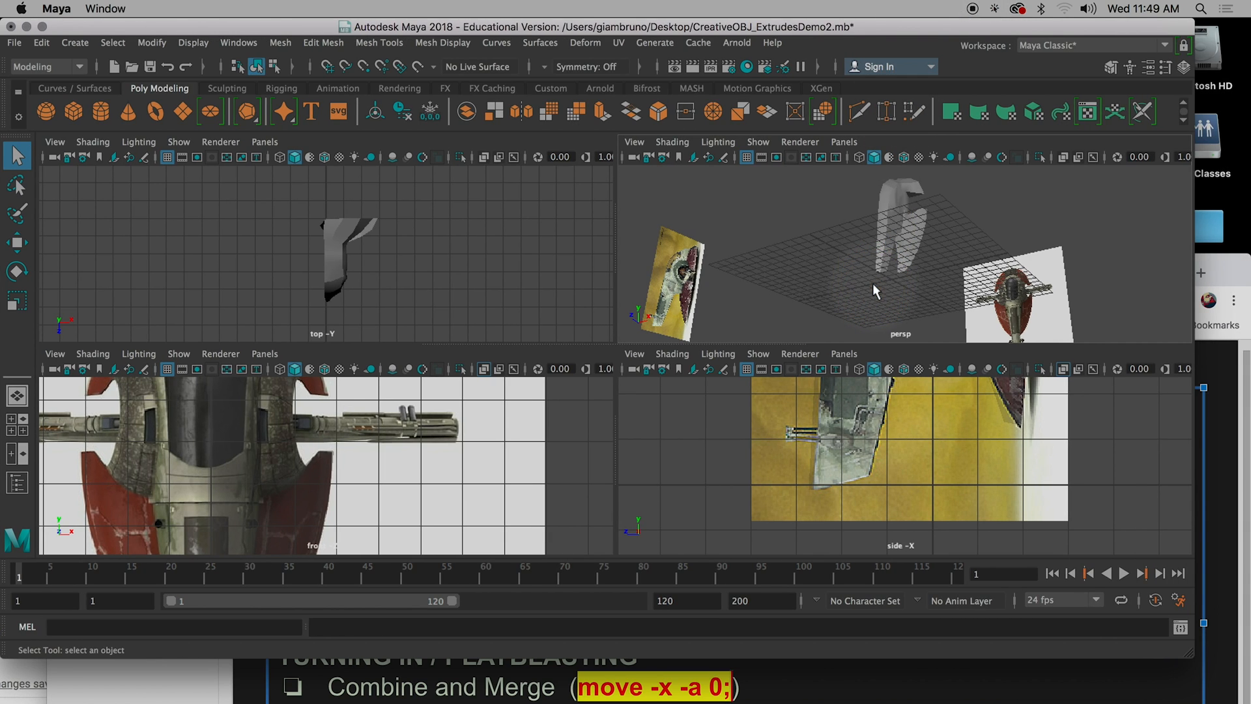
# Put the half spaceship model into vertex selection mode, working in the perspective view.
pyautogui.keyDown('alt'); pyautogui.moveTo(874, 283); pyautogui.dragTo(867, 257); pyautogui.keyUp('alt')
pyautogui.press('space')
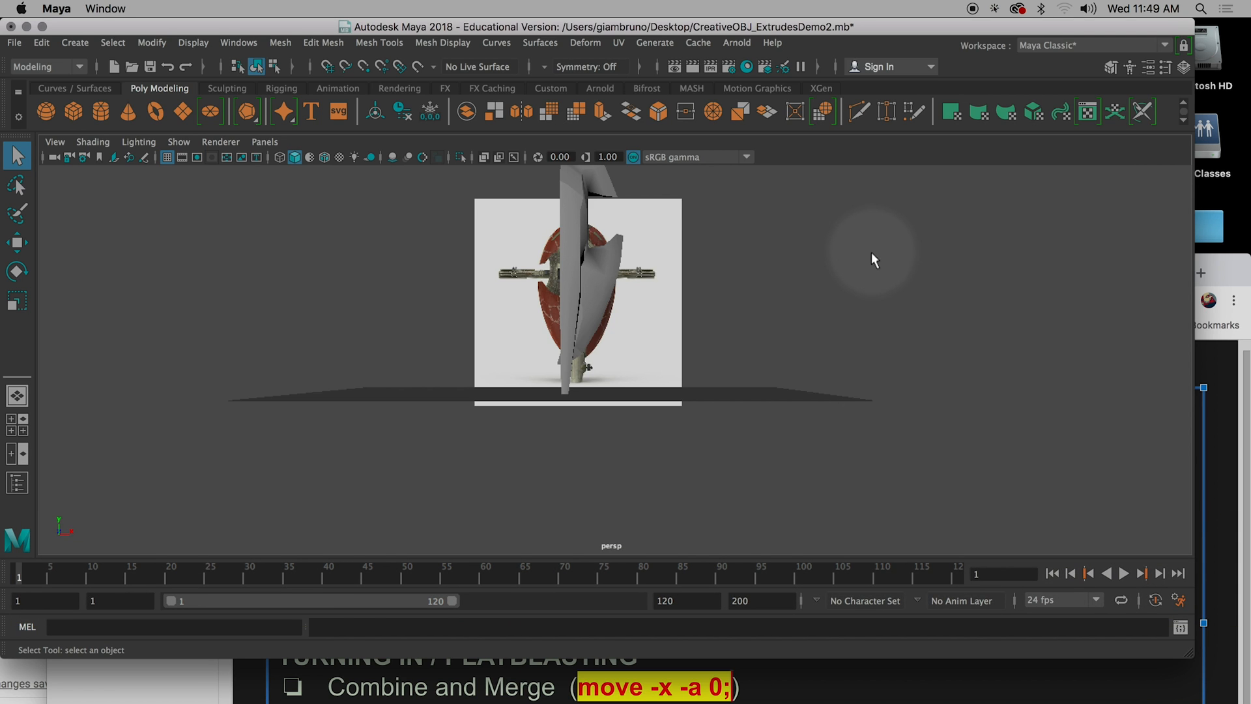
pyautogui.press('space')
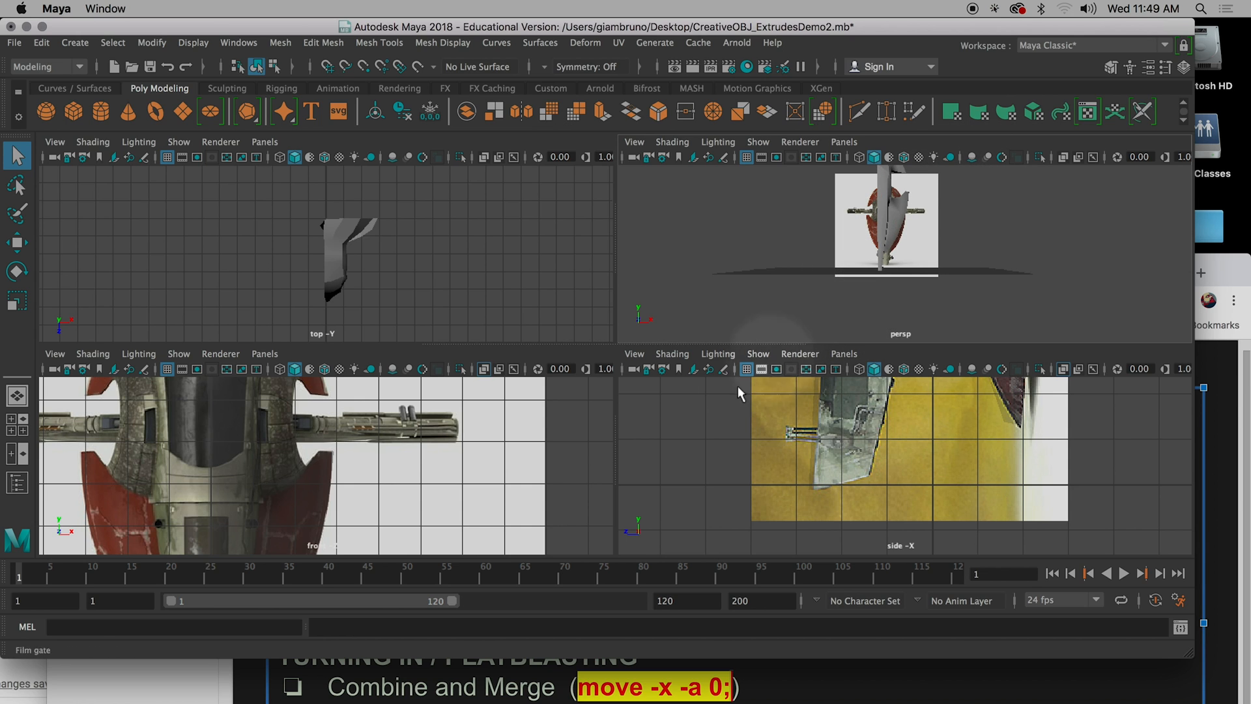
pyautogui.keyDown('alt'); pyautogui.moveTo(838, 261); pyautogui.dragTo(866, 241); pyautogui.keyUp('alt')
pyautogui.rightClick(880, 209)
pyautogui.moveTo(881, 217); pyautogui.dragTo(824, 213, button='right')
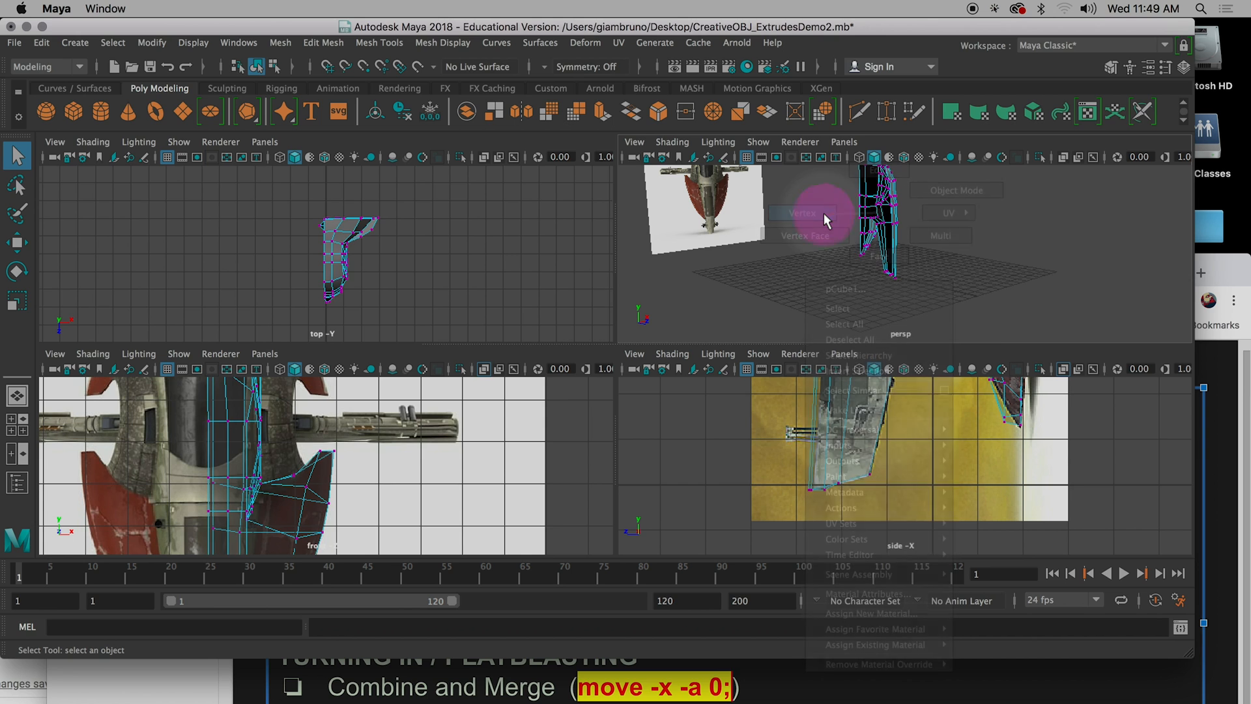
pyautogui.scroll(5, 860, 282)
pyautogui.scroll(-2, 860, 281)
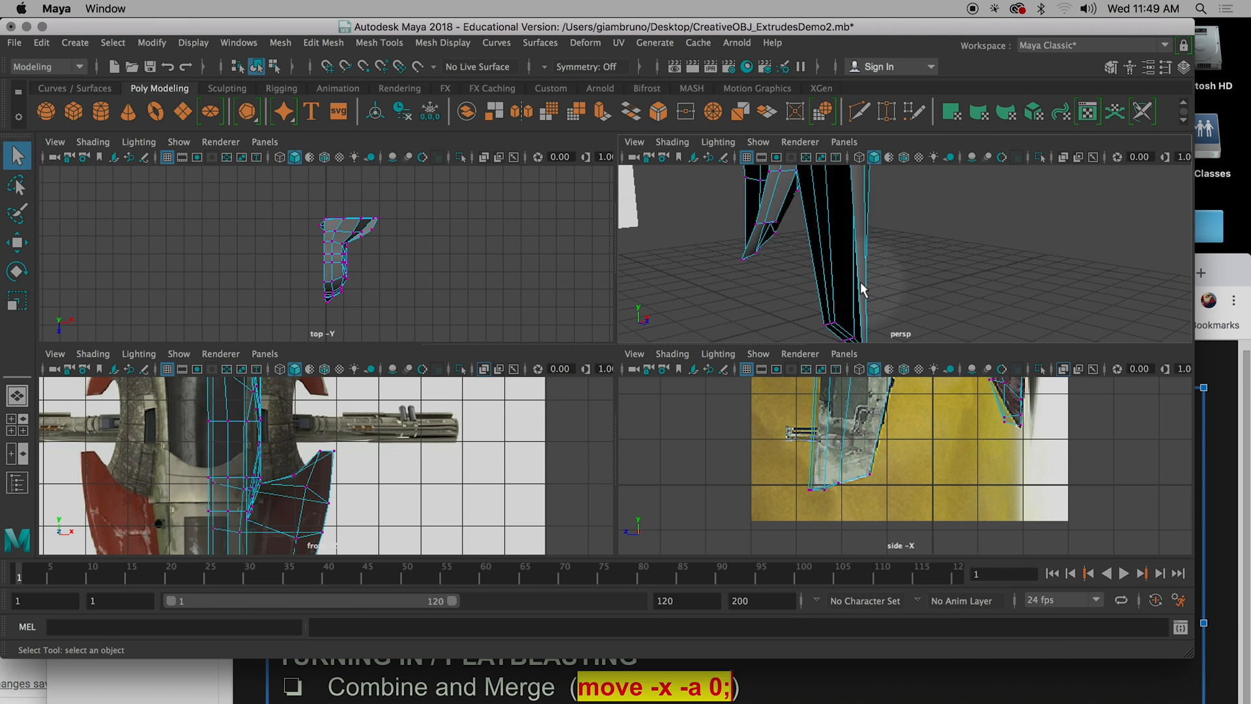
# Select the border vertices around the half model's open centre side, starting from two adjacent vertices, and enlarge the perspective view.
pyautogui.keyDown('alt'); pyautogui.moveTo(860, 282); pyautogui.dragTo(997, 334, button='middle'); pyautogui.keyUp('alt')
pyautogui.scroll(4, 994, 341)
pyautogui.click(932, 269)
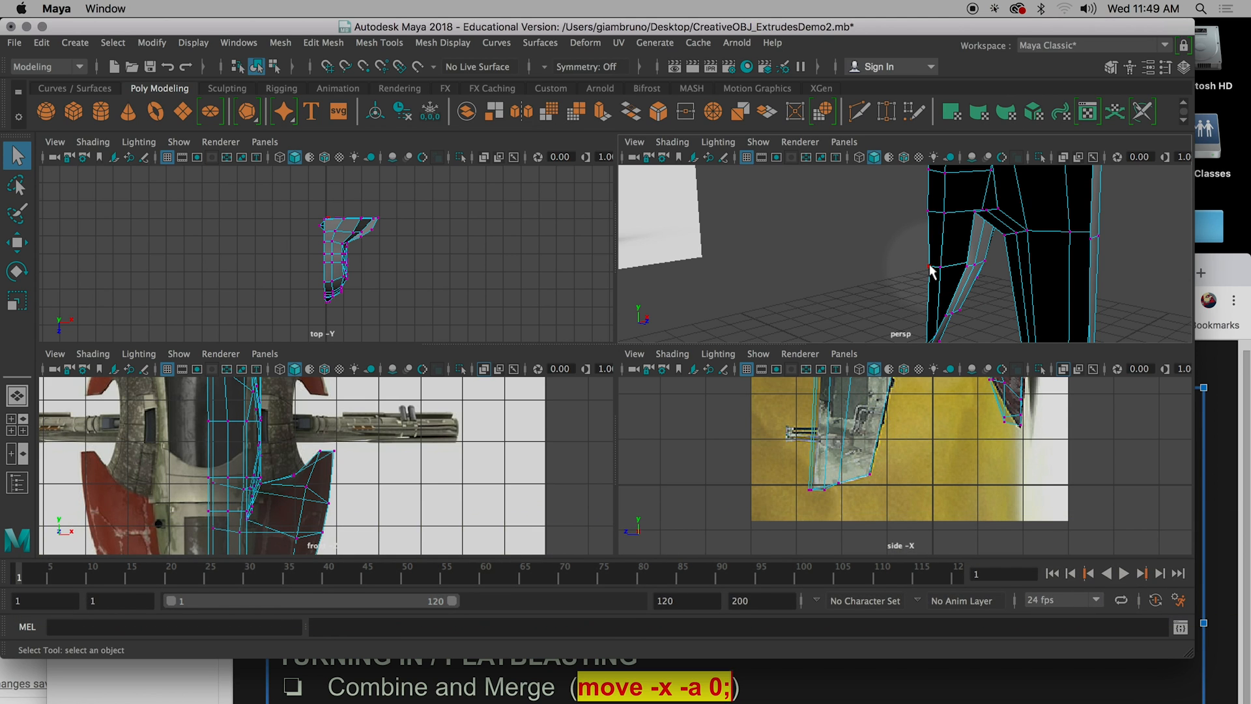
pyautogui.click(930, 267)
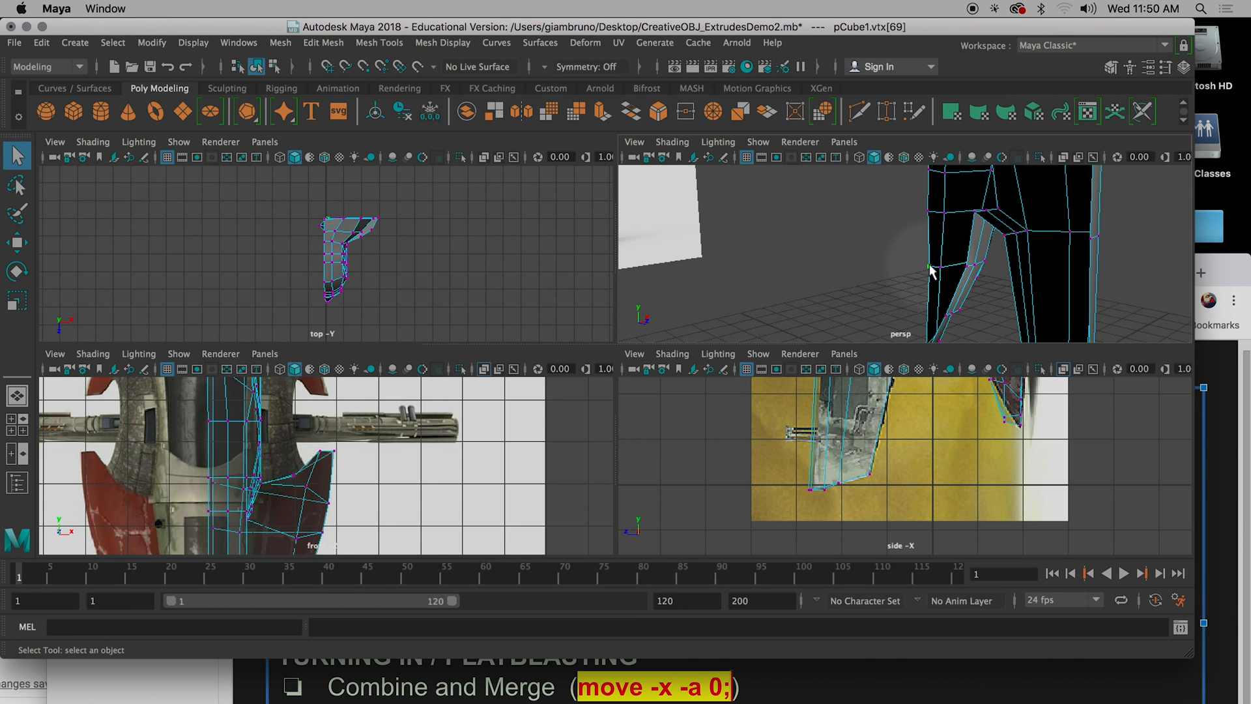
pyautogui.keyDown('alt'); pyautogui.scroll(-5, 968, 280); pyautogui.keyUp('alt')
pyautogui.keyDown('alt'); pyautogui.moveTo(967, 279); pyautogui.dragTo(959, 318); pyautogui.keyUp('alt')
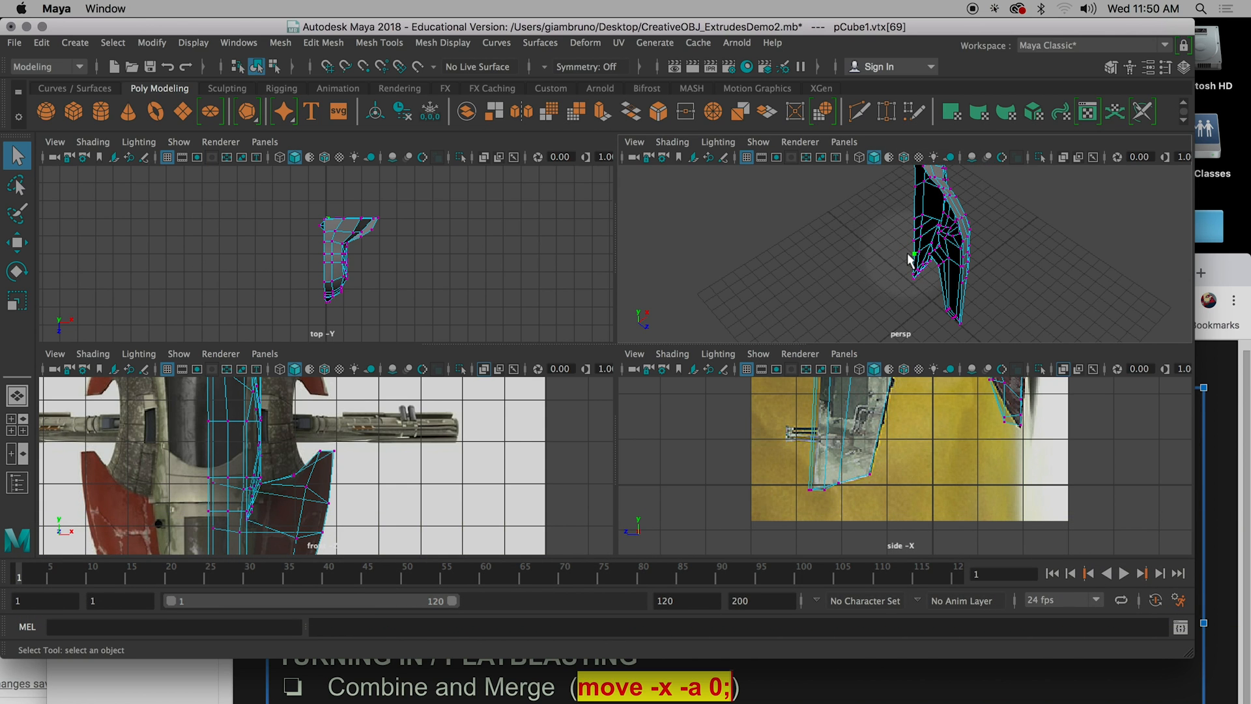
pyautogui.scroll(5, 906, 256)
pyautogui.keyDown('alt'); pyautogui.moveTo(960, 271); pyautogui.dragTo(950, 246); pyautogui.keyUp('alt')
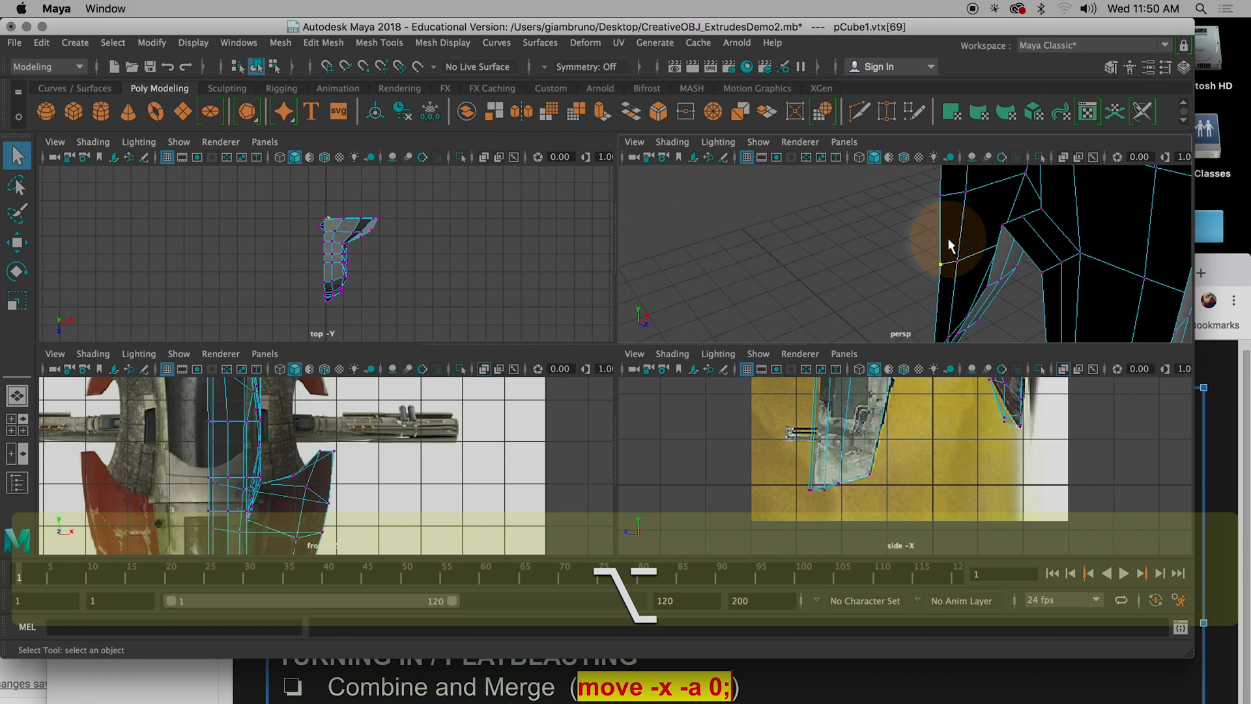
pyautogui.keyDown('shift'); pyautogui.doubleClick(940, 196); pyautogui.keyUp('shift')
pyautogui.scroll(-10, 971, 253)
pyautogui.moveTo(971, 252)
pyautogui.keyDown('alt'); pyautogui.mouseDown()
pyautogui.moveTo(863, 226)
pyautogui.moveTo(958, 221)
pyautogui.moveTo(925, 233)
pyautogui.moveTo(888, 190)
pyautogui.moveTo(958, 195)
pyautogui.moveTo(852, 190)
pyautogui.moveTo(830, 202)
pyautogui.moveTo(963, 245)
pyautogui.mouseUp(); pyautogui.keyUp('alt')
pyautogui.press('space')
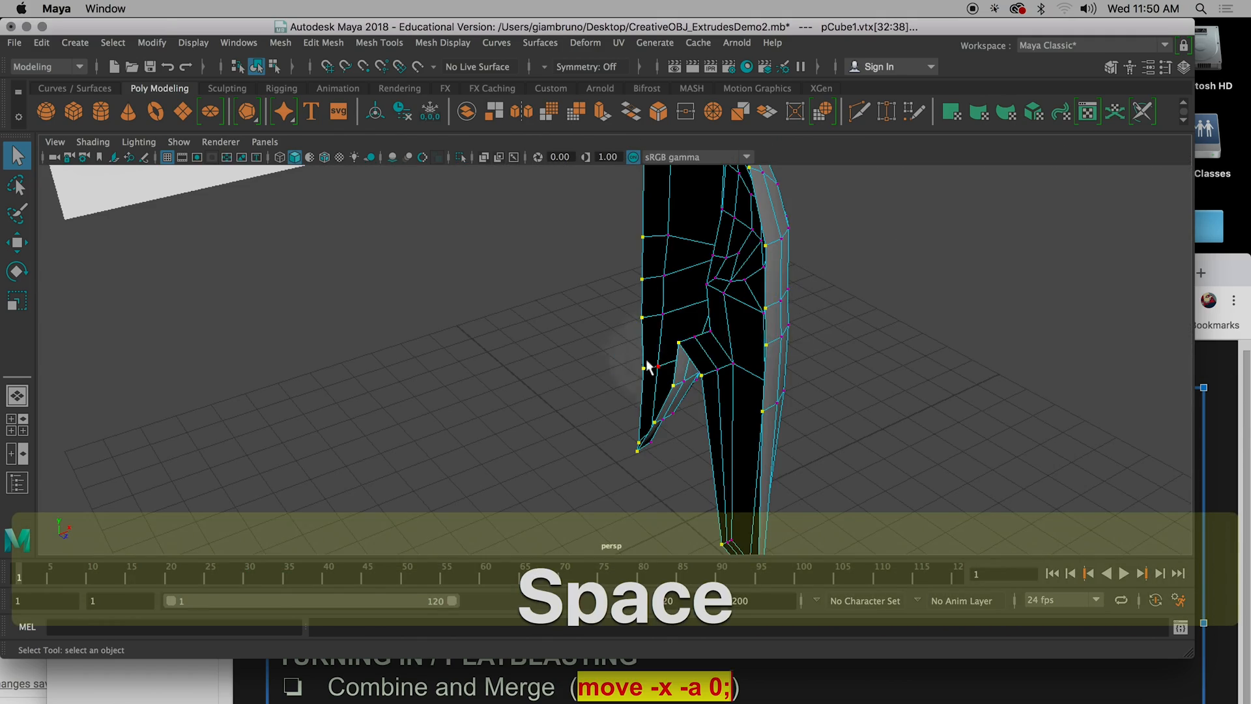
pyautogui.keyDown('alt'); pyautogui.moveTo(640, 377); pyautogui.dragTo(796, 391); pyautogui.keyUp('alt')
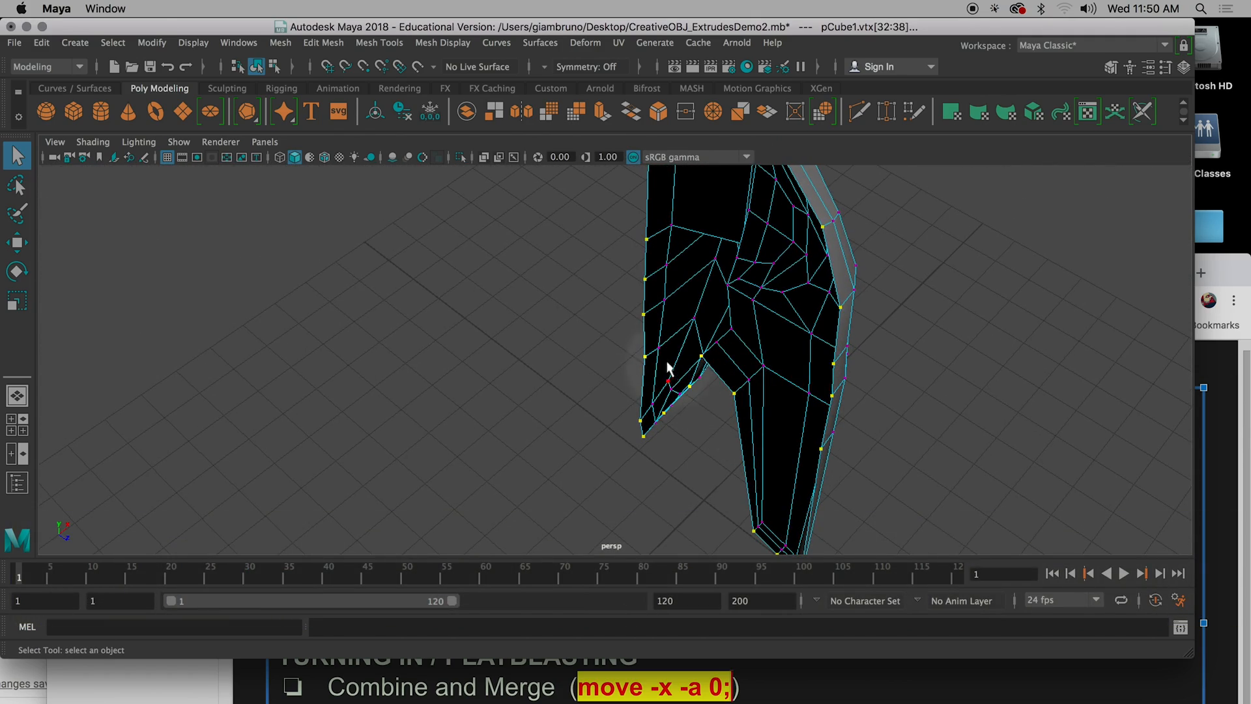
# Try to select the border vertices again by starting from two vertices that are not adjacent.
pyautogui.click(645, 357)
pyautogui.keyDown('shift'); pyautogui.doubleClick(647, 241); pyautogui.keyUp('shift')
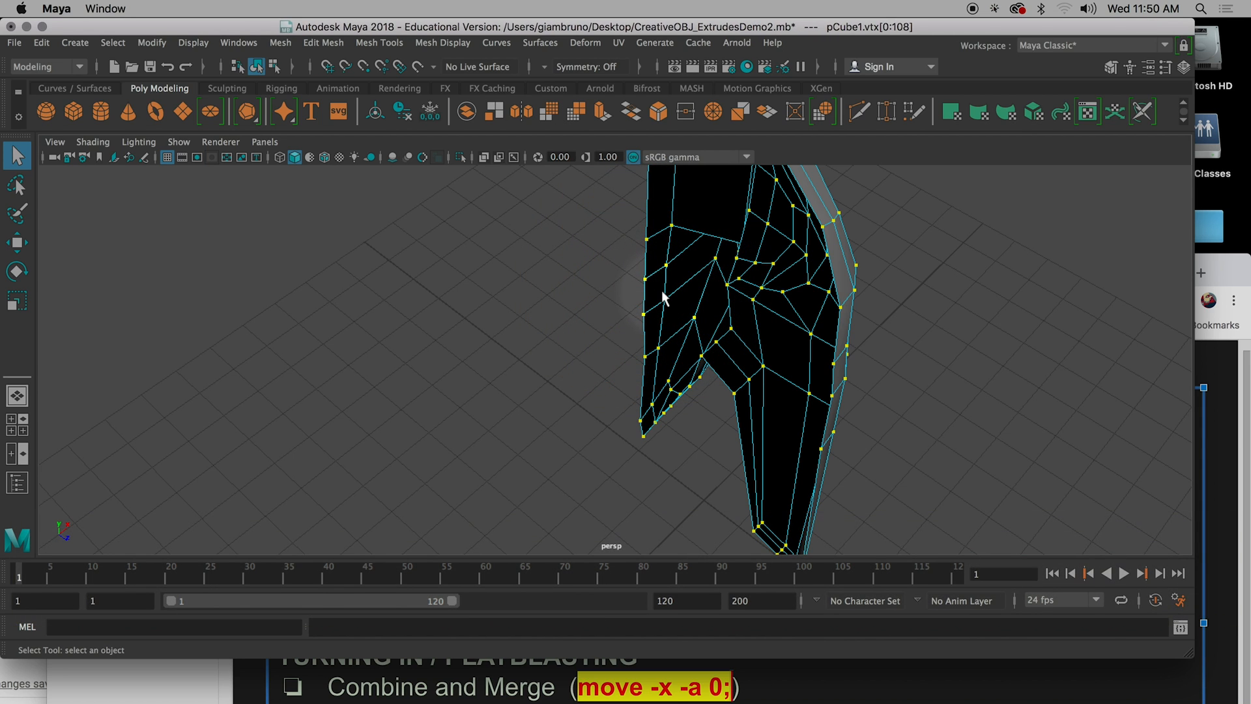
pyautogui.click(622, 307)
pyautogui.click(644, 356)
pyautogui.keyDown('shift'); pyautogui.click(645, 279); pyautogui.keyUp('shift')
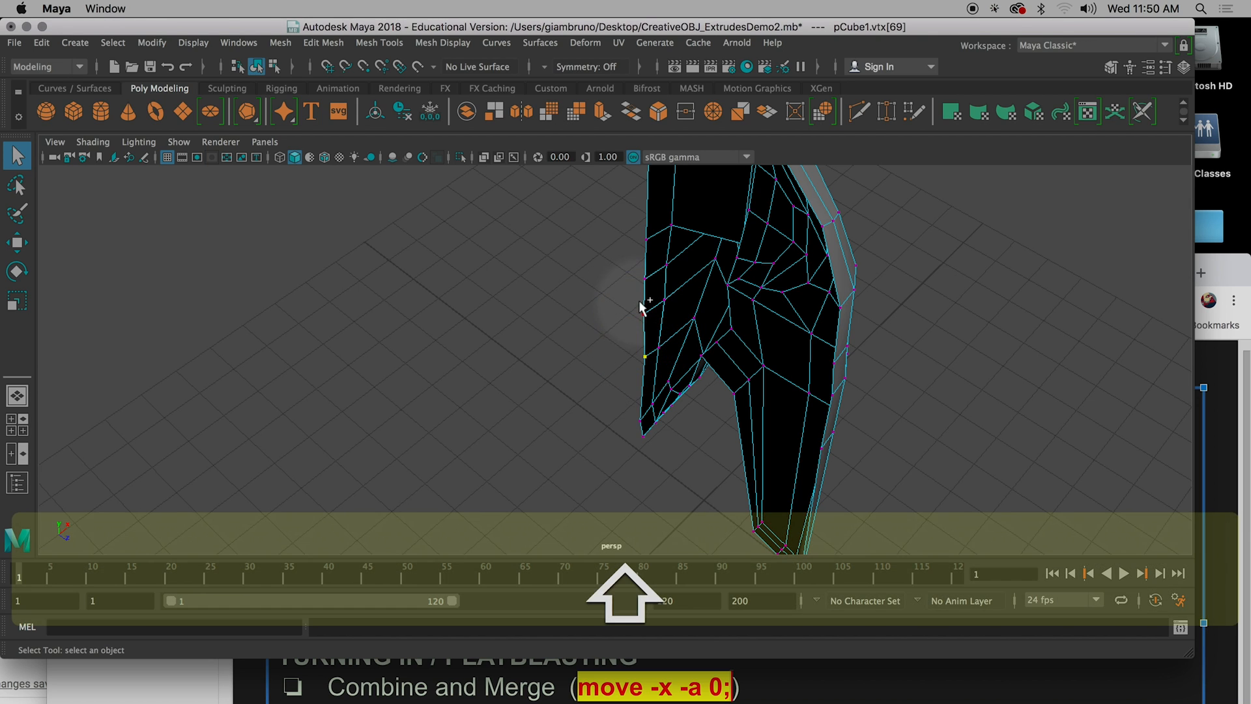
pyautogui.keyDown('shift'); pyautogui.doubleClick(646, 240); pyautogui.keyUp('shift')
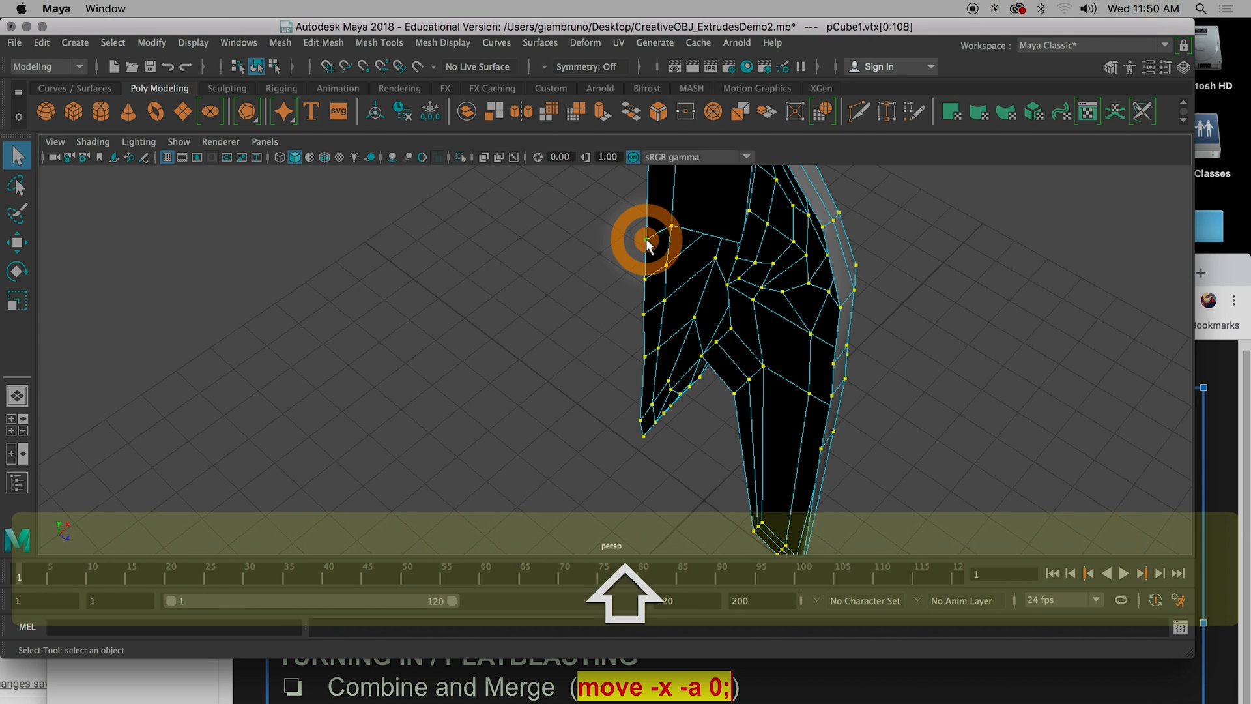
# Reselect the full border vertex loop on the model's open side from two neighbouring edge vertices.
pyautogui.moveTo(645, 356); pyautogui.dragTo(643, 324)
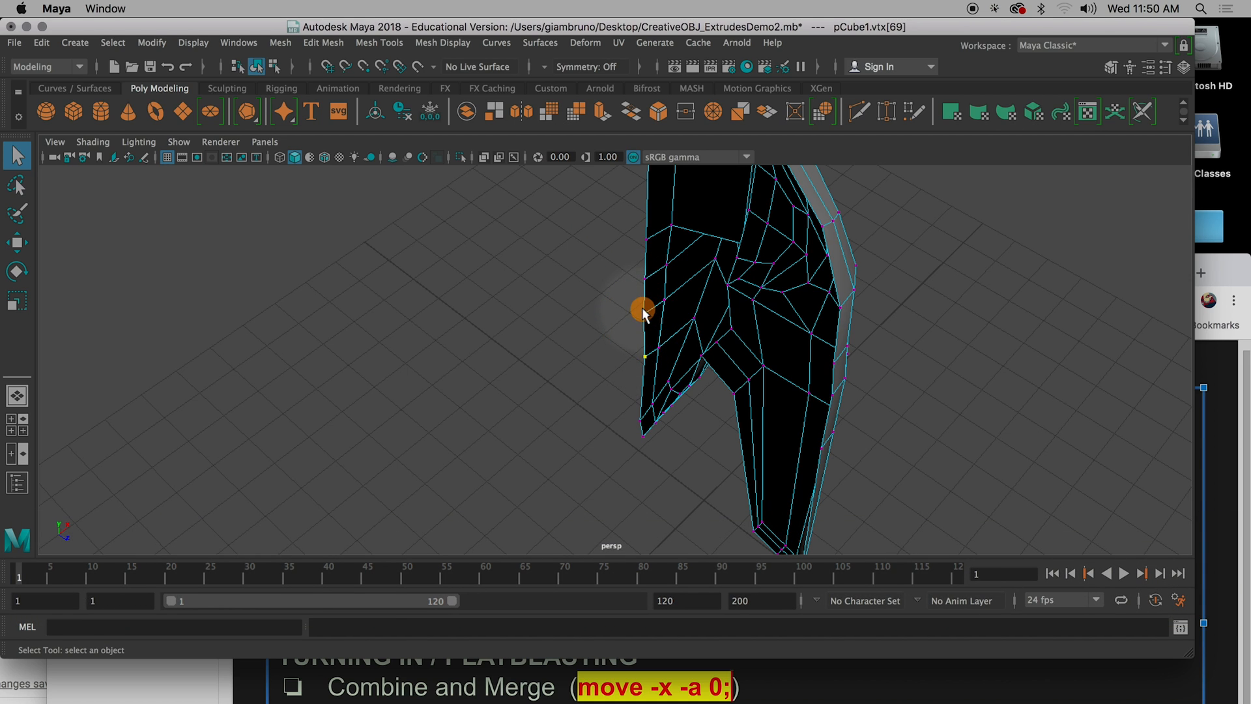
pyautogui.click(645, 279)
pyautogui.keyDown('shift'); pyautogui.doubleClick(643, 314); pyautogui.keyUp('shift')
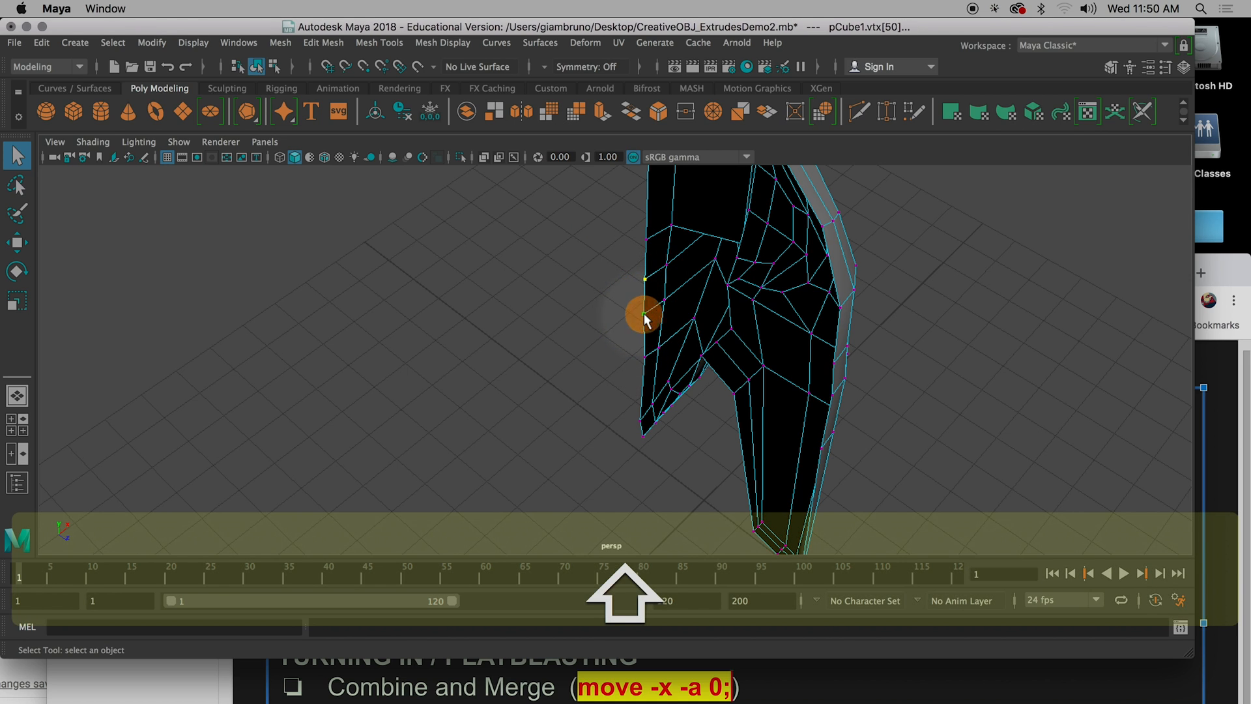
pyautogui.keyDown('alt'); pyautogui.moveTo(672, 385); pyautogui.dragTo(756, 326); pyautogui.keyUp('alt')
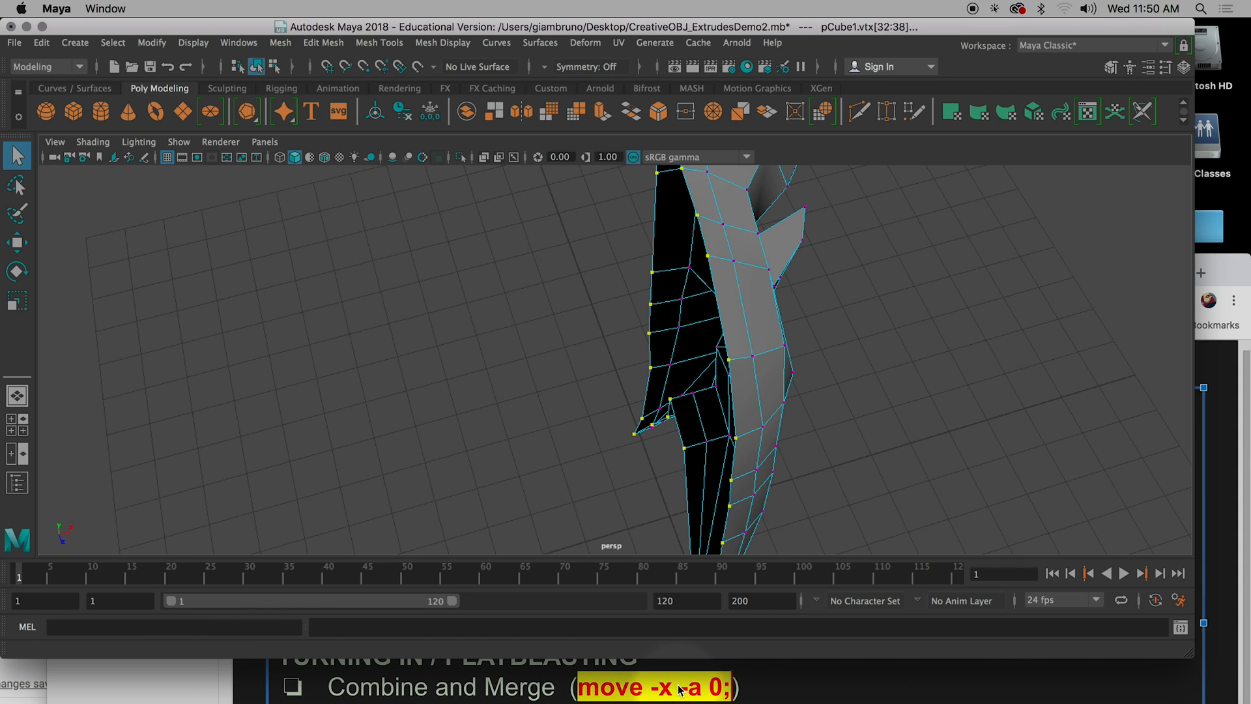
# Enter the MEL command move -x -a 0; for the selected border vertices.
pyautogui.click(140, 626)
pyautogui.write('move')
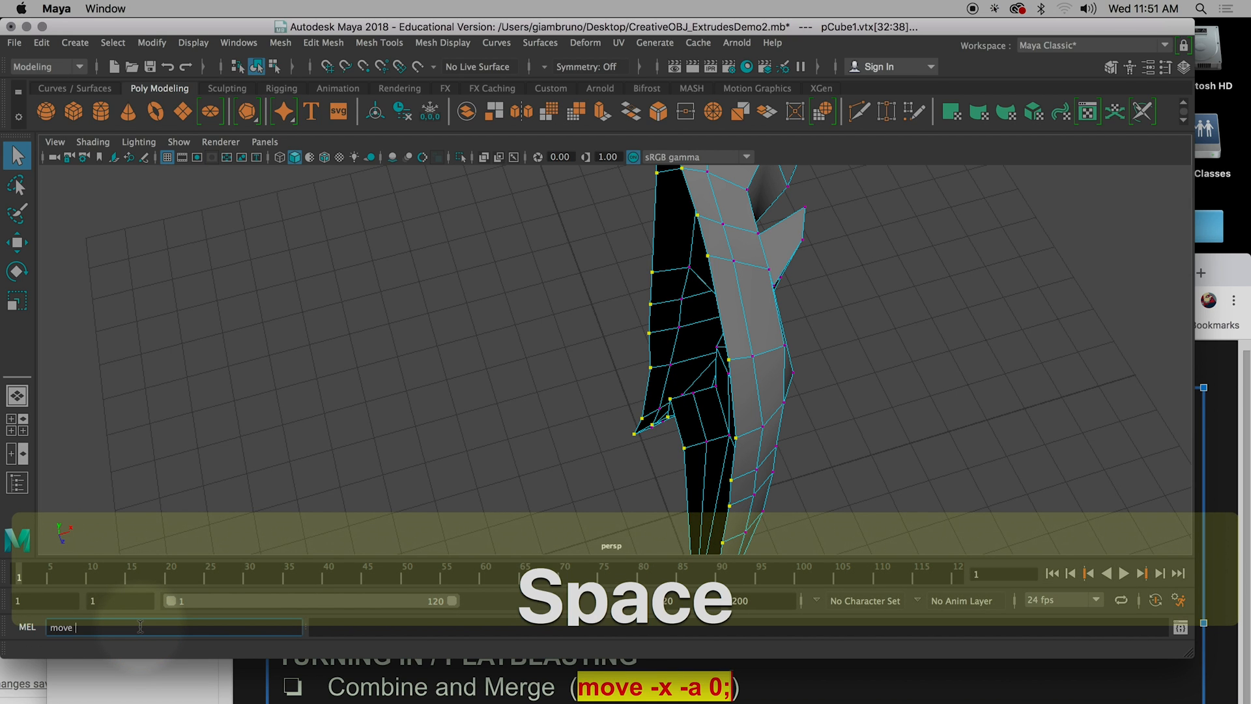
pyautogui.write(' -x -a 0;')
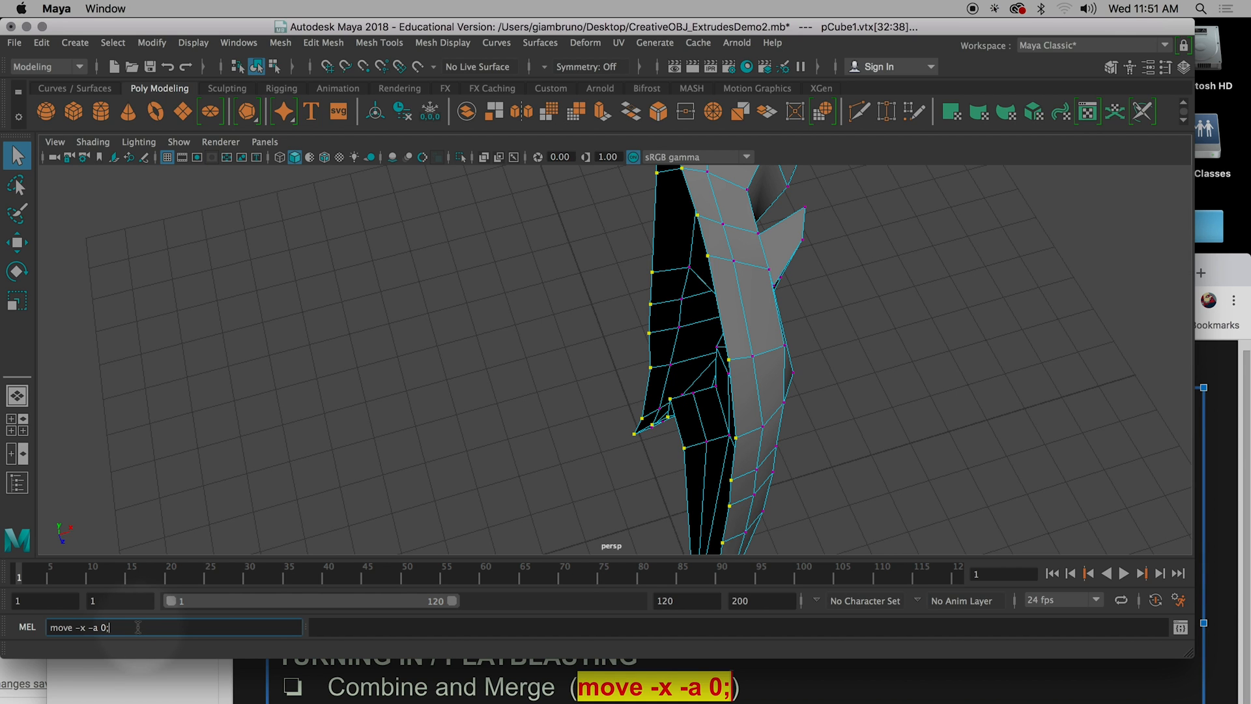
pyautogui.keyDown('ctrl'); pyautogui.scroll(5, 94, 640); pyautogui.keyUp('ctrl')
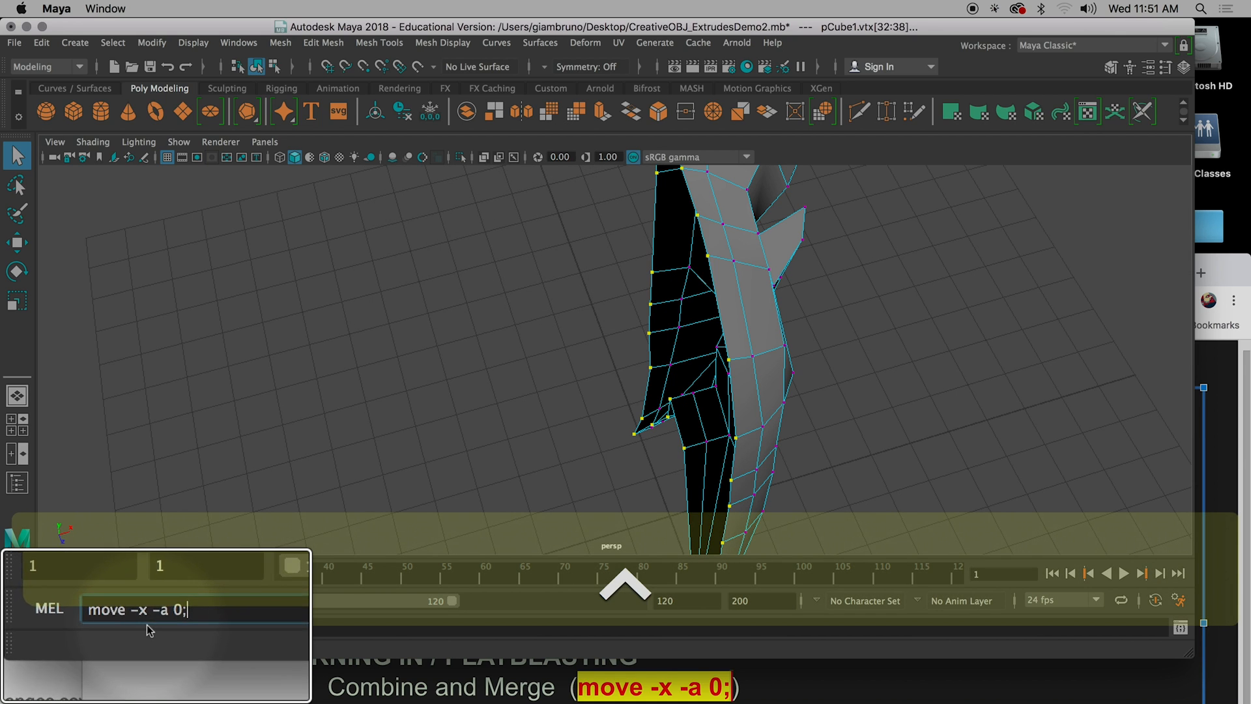
pyautogui.keyDown('ctrl'); pyautogui.scroll(2, 146, 624); pyautogui.keyUp('ctrl')
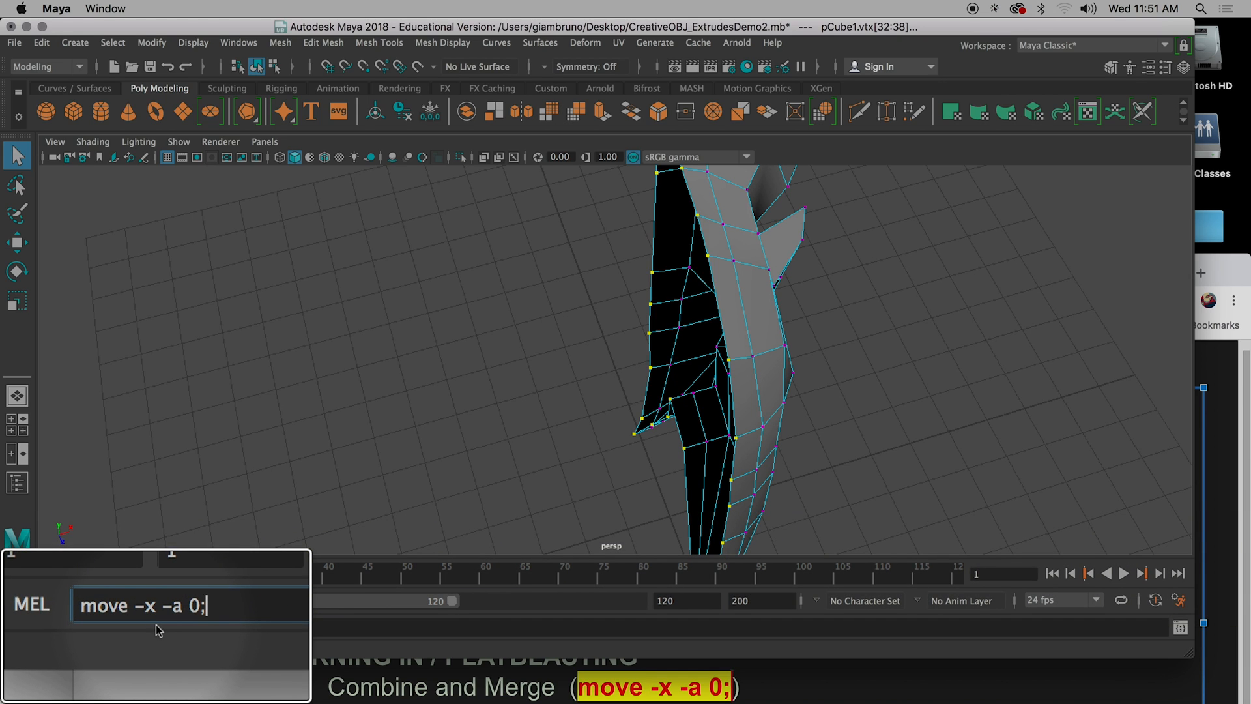
# Examine the selected border's alignment with the centre line from the front and from above, and return to the MEL command.
pyautogui.scroll(-4, 497, 532)
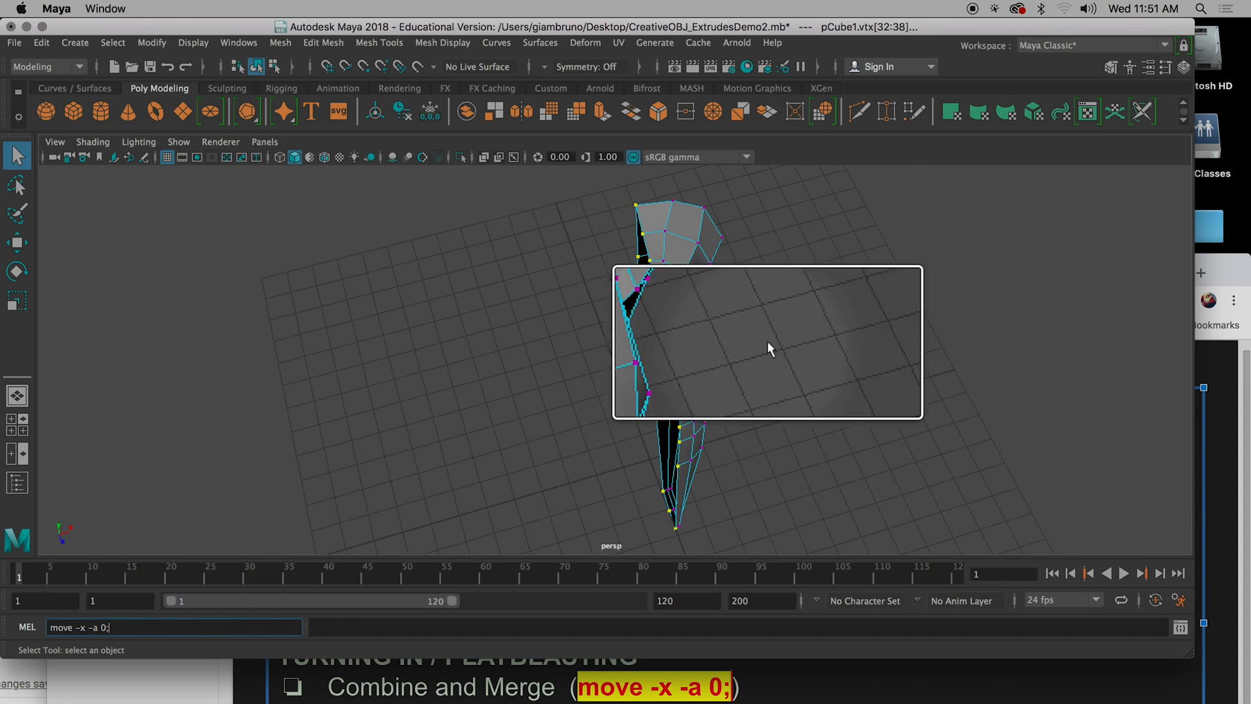
pyautogui.keyDown('alt'); pyautogui.moveTo(749, 410); pyautogui.dragTo(532, 356); pyautogui.keyUp('alt')
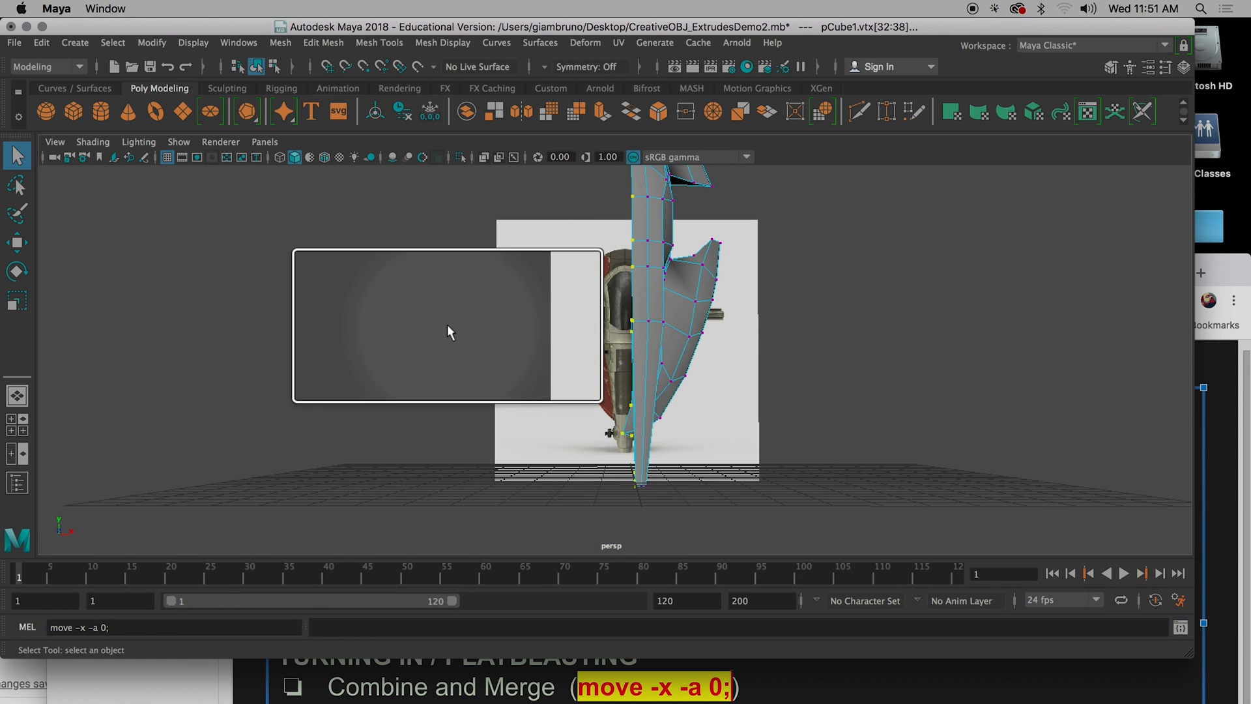
pyautogui.keyDown('alt'); pyautogui.moveTo(629, 512); pyautogui.dragTo(634, 596); pyautogui.keyUp('alt')
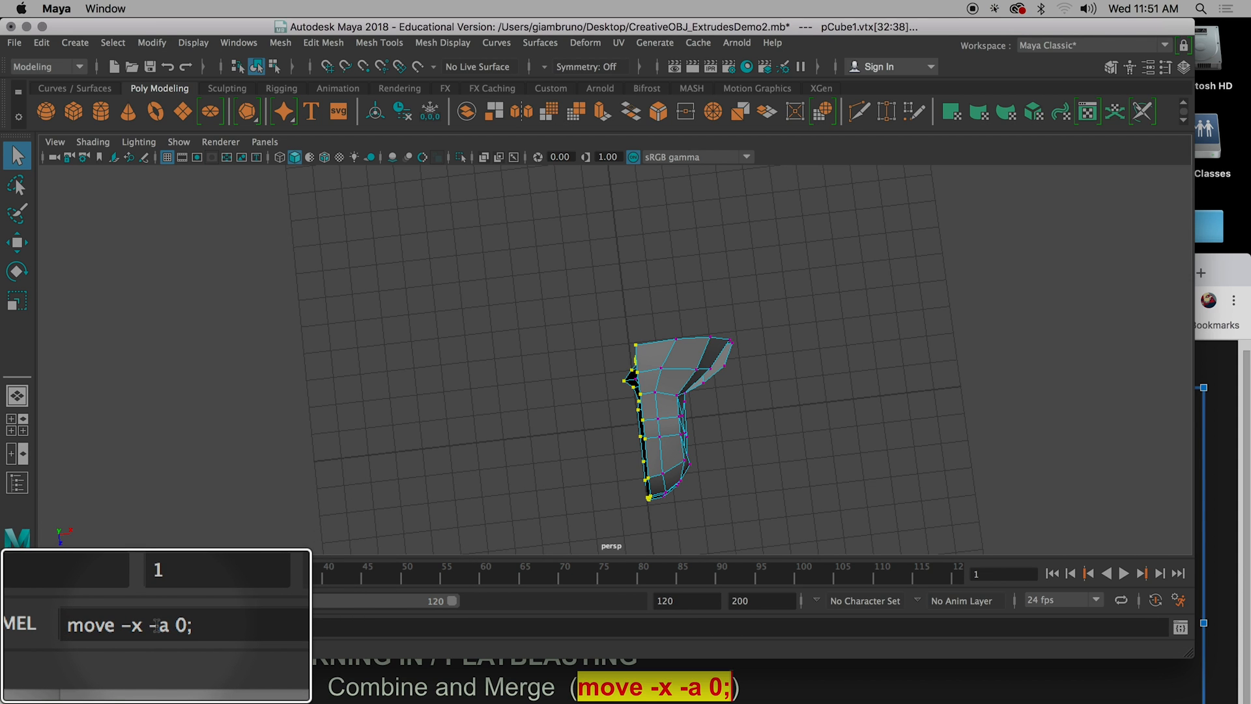
pyautogui.click(119, 631)
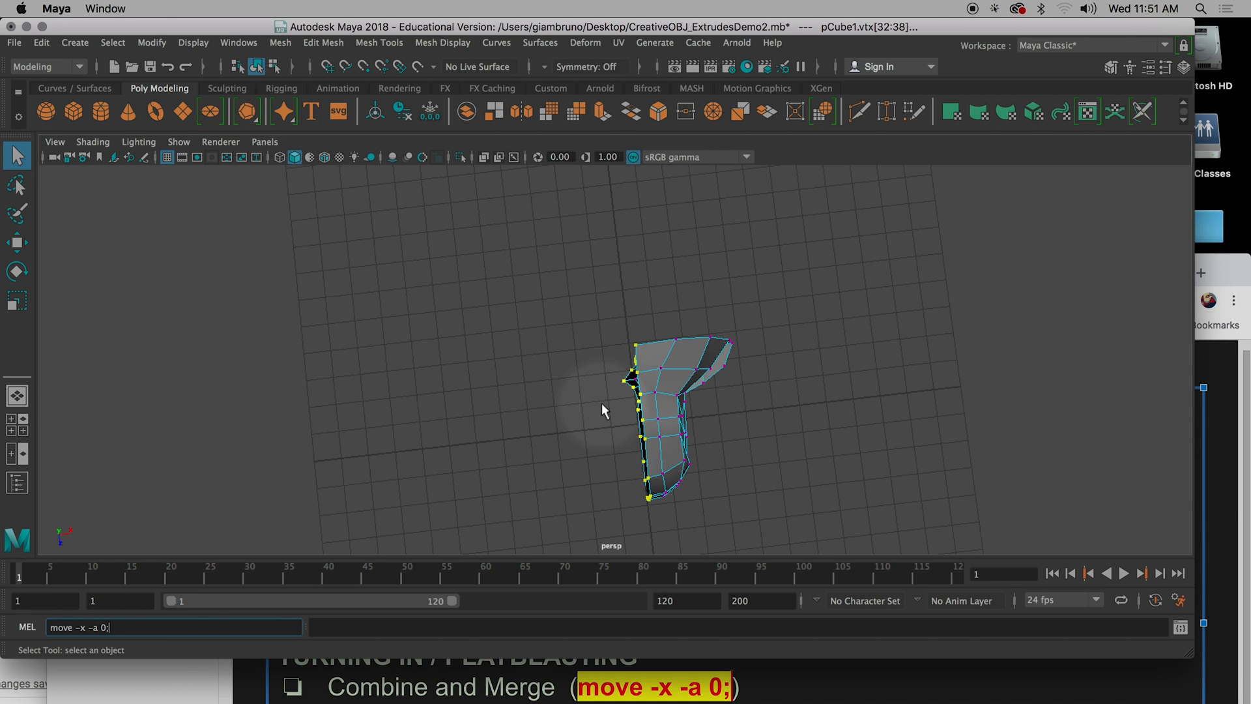
# Run move -x -a 0; on the selected border vertices and inspect the aligned centre edge from the front.
pyautogui.press('Return')
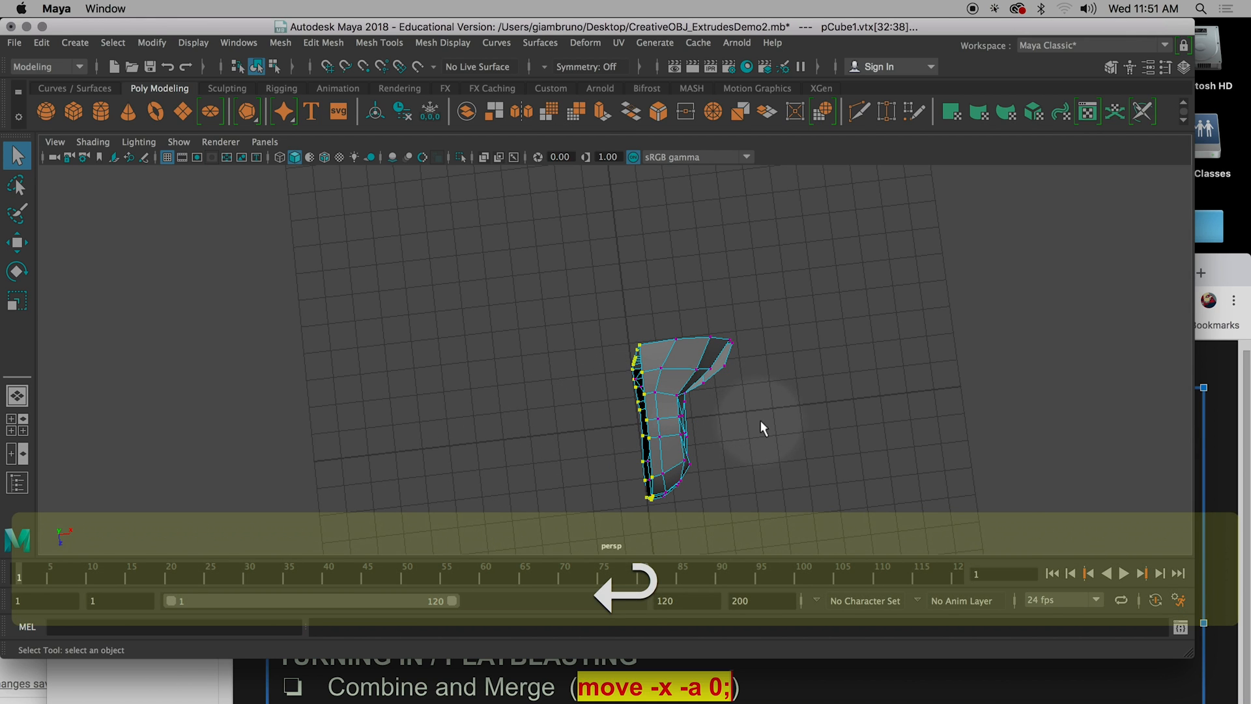
pyautogui.keyDown('alt'); pyautogui.moveTo(763, 418); pyautogui.dragTo(641, 393); pyautogui.keyUp('alt')
pyautogui.scroll(5, 694, 409)
pyautogui.scroll(3, 703, 393)
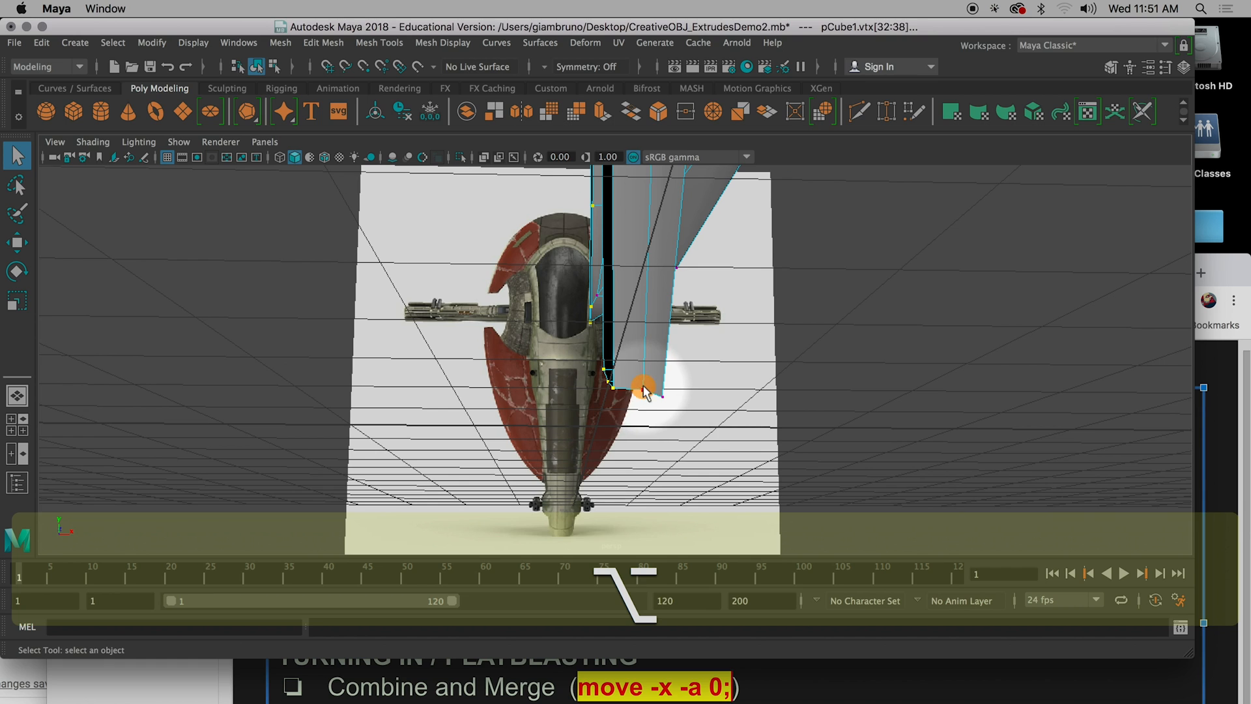
# Move the bottom-tip vertex beside the centre edge sideways to about X = 0.151 cm and inspect the tip.
pyautogui.click(643, 389)
pyautogui.click(614, 389)
pyautogui.click(640, 390)
pyautogui.press('w')
pyautogui.moveTo(706, 389); pyautogui.dragTo(629, 391)
pyautogui.keyDown('alt'); pyautogui.moveTo(706, 463); pyautogui.dragTo(693, 467); pyautogui.keyUp('alt')
pyautogui.moveTo(572, 467); pyautogui.dragTo(648, 478)
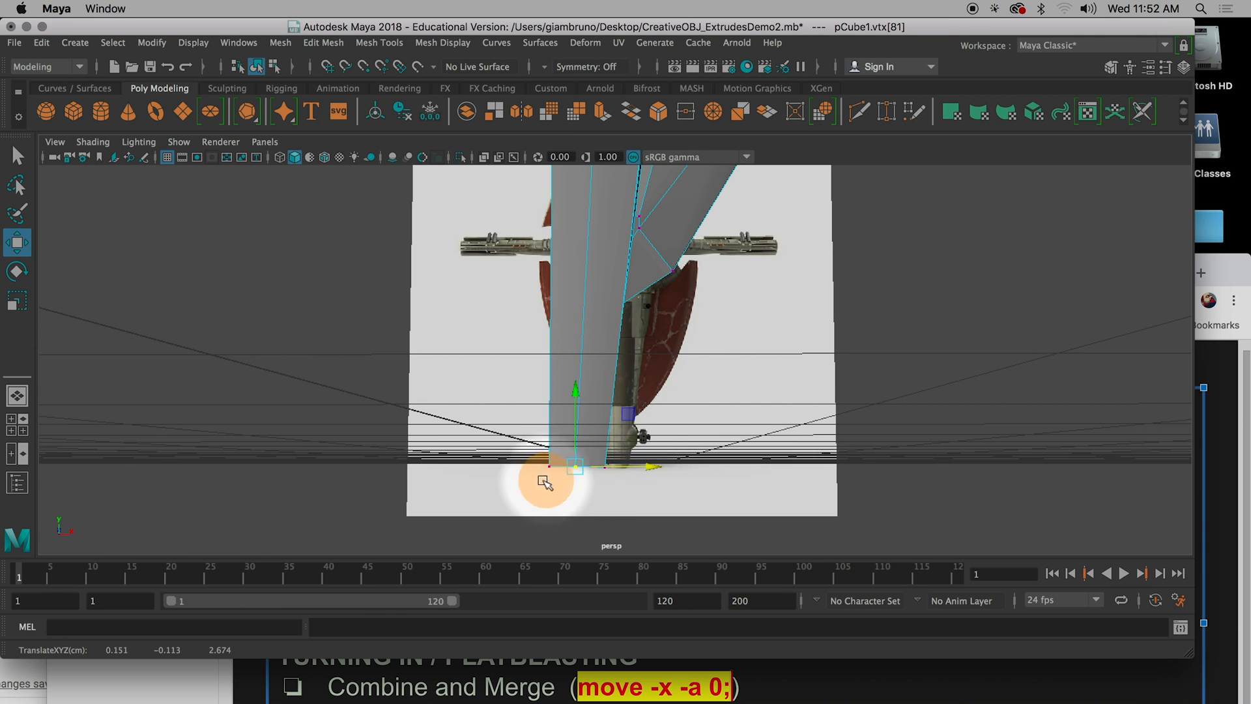
pyautogui.keyDown('alt'); pyautogui.moveTo(539, 480); pyautogui.dragTo(696, 517); pyautogui.keyUp('alt')
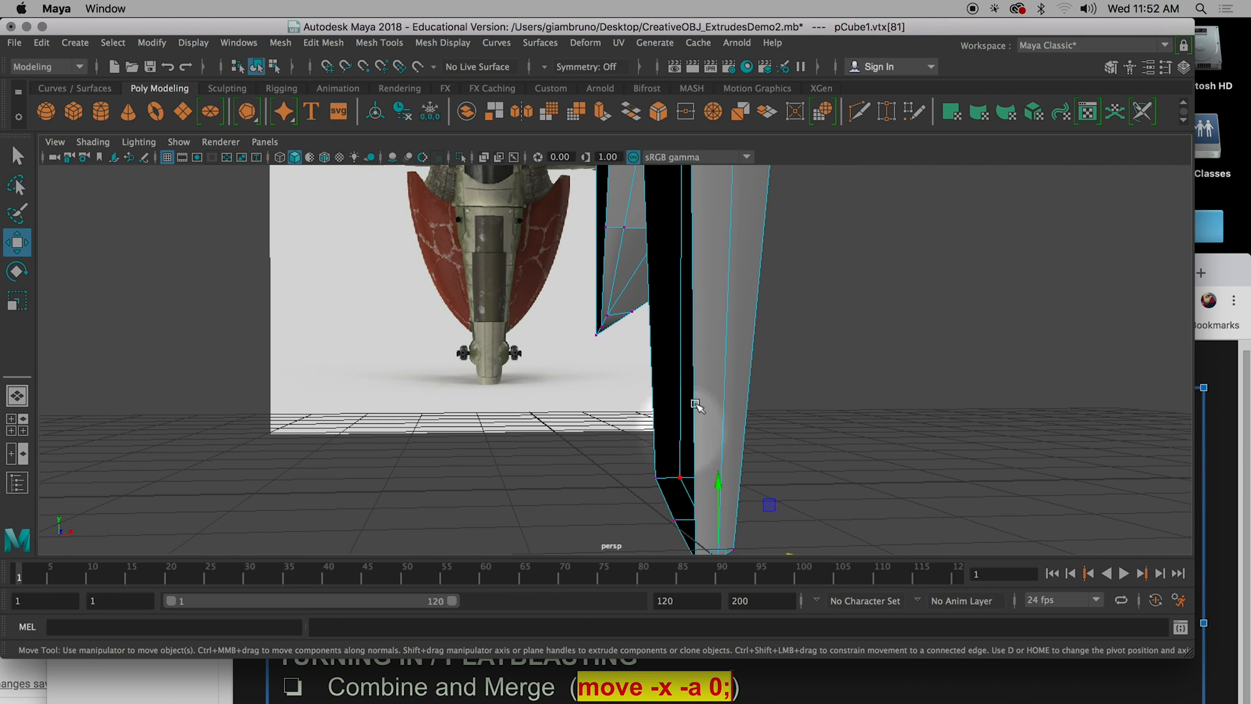
pyautogui.scroll(-5, 735, 372)
pyautogui.keyDown('alt'); pyautogui.moveTo(729, 376); pyautogui.dragTo(637, 354); pyautogui.keyUp('alt')
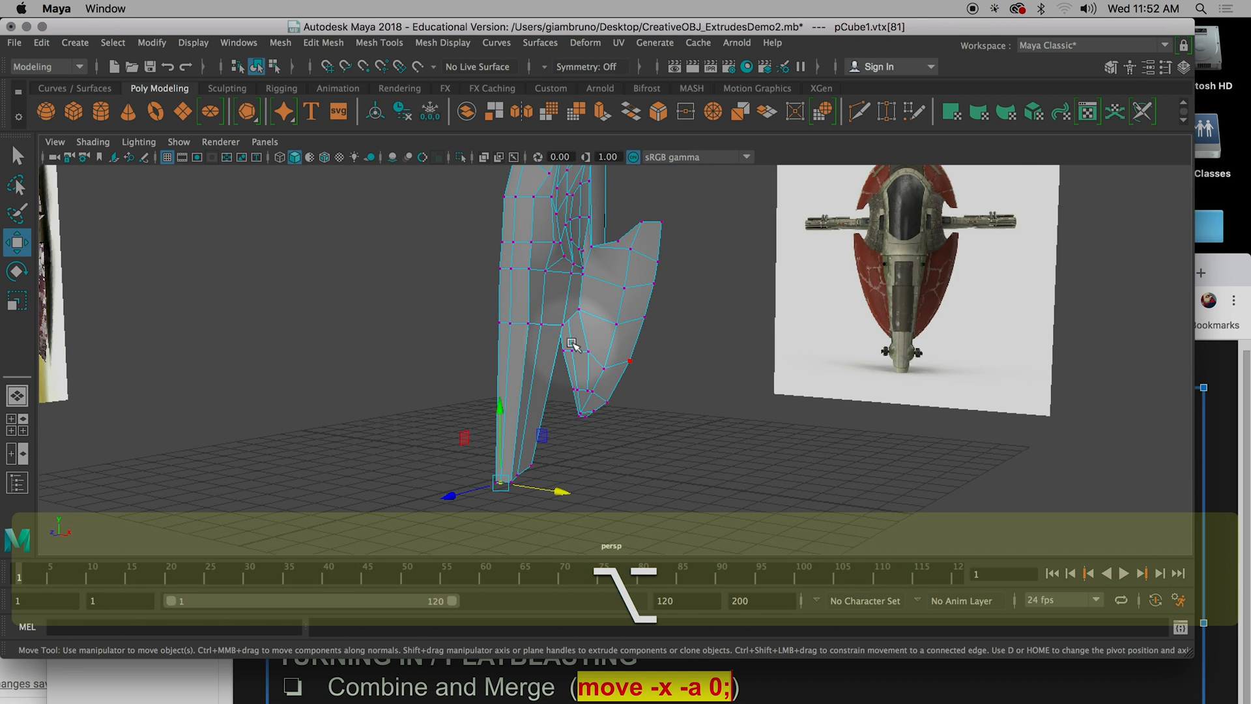
# Return to object selection with the whole half-model selected and face its open centre side.
pyautogui.press('q')
pyautogui.keyDown('alt'); pyautogui.moveTo(568, 334); pyautogui.dragTo(625, 333); pyautogui.keyUp('alt')
pyautogui.moveTo(592, 313); pyautogui.dragTo(662, 223, button='right')
pyautogui.keyDown('alt'); pyautogui.moveTo(678, 314); pyautogui.dragTo(709, 317); pyautogui.keyUp('alt')
pyautogui.keyDown('alt'); pyautogui.moveTo(709, 317); pyautogui.dragTo(758, 380, button='middle'); pyautogui.keyUp('alt')
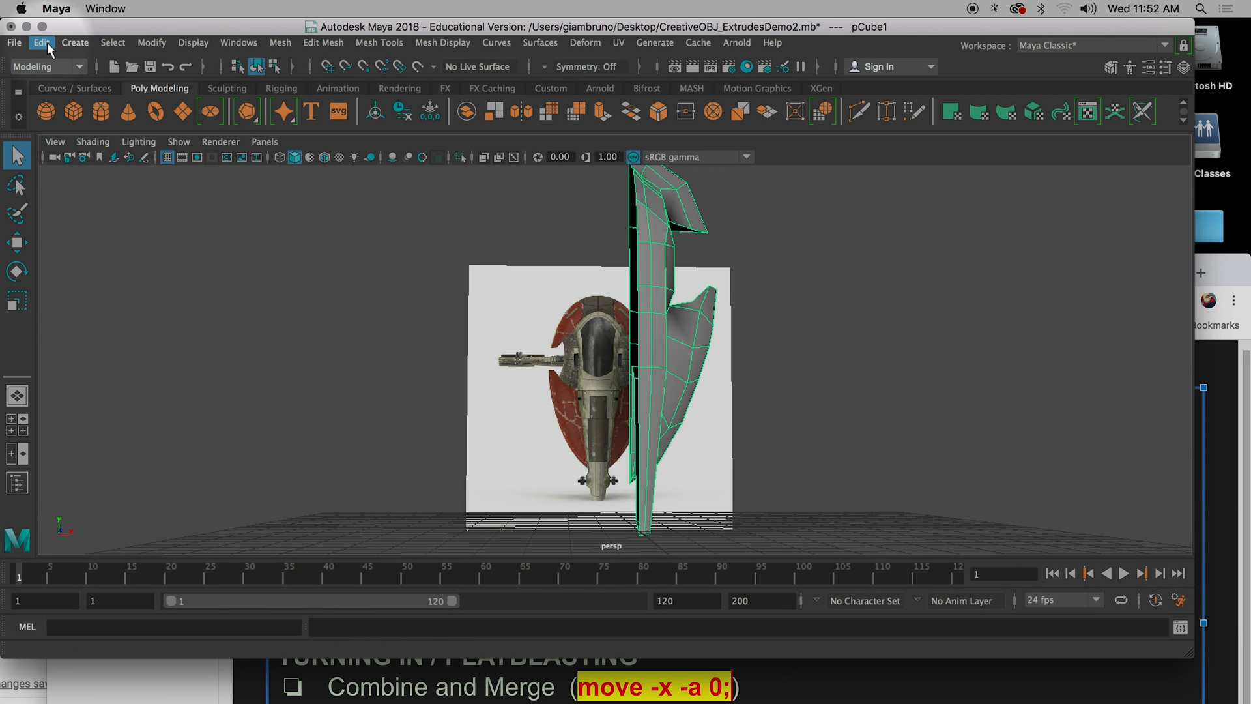
# Duplicate the half-model with Duplicate Special as one copy, using a scale of -1 in X and 1 in Y and Z.
pyautogui.click(41, 43)
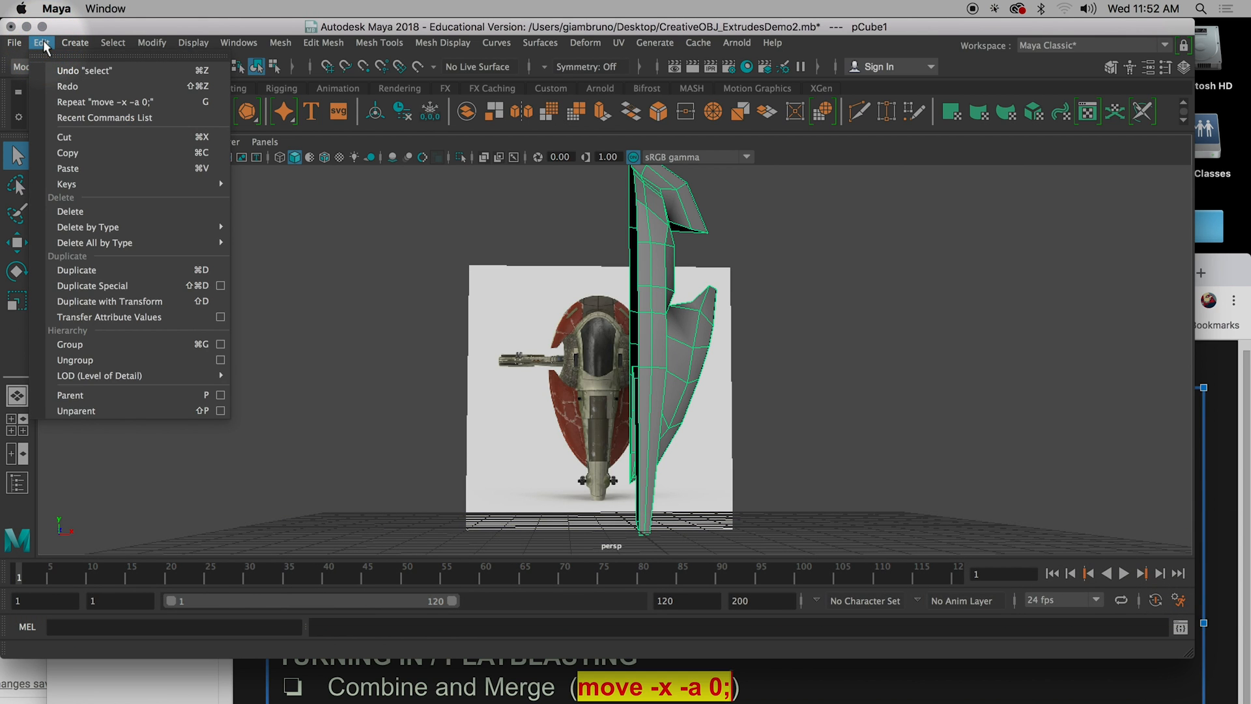
pyautogui.doubleClick(45, 48)
pyautogui.click(43, 45)
pyautogui.click(43, 44)
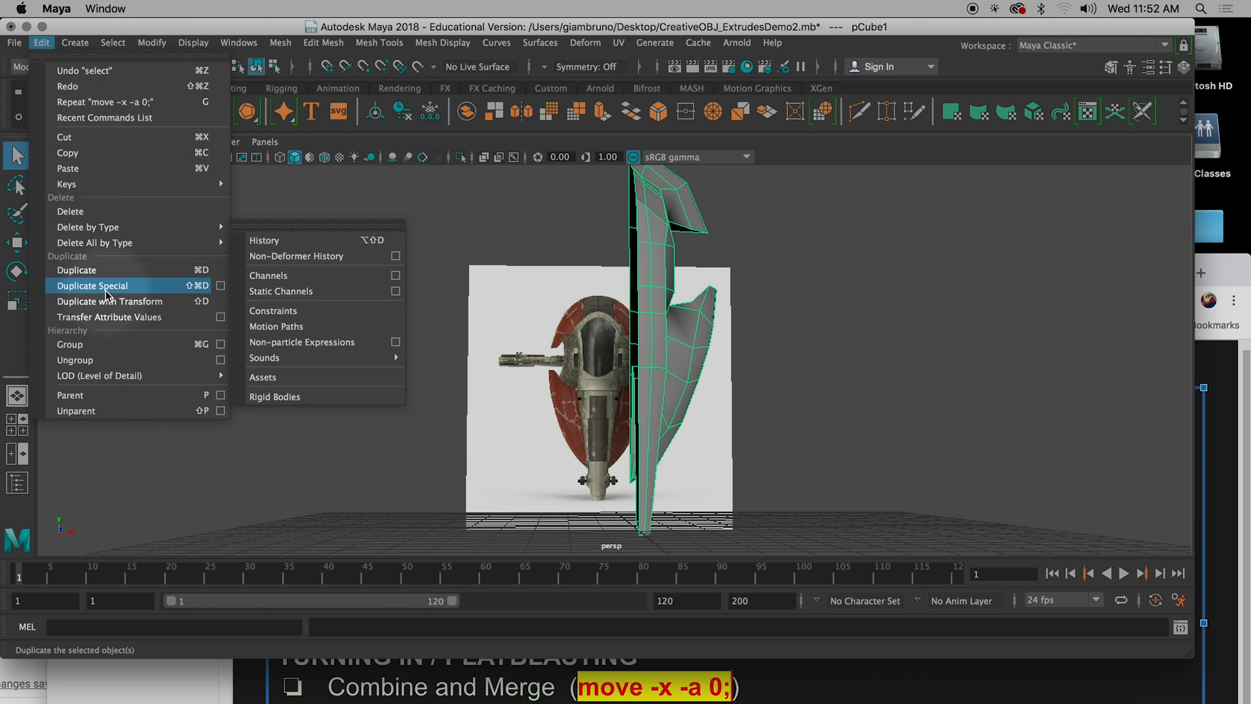
pyautogui.click(221, 286)
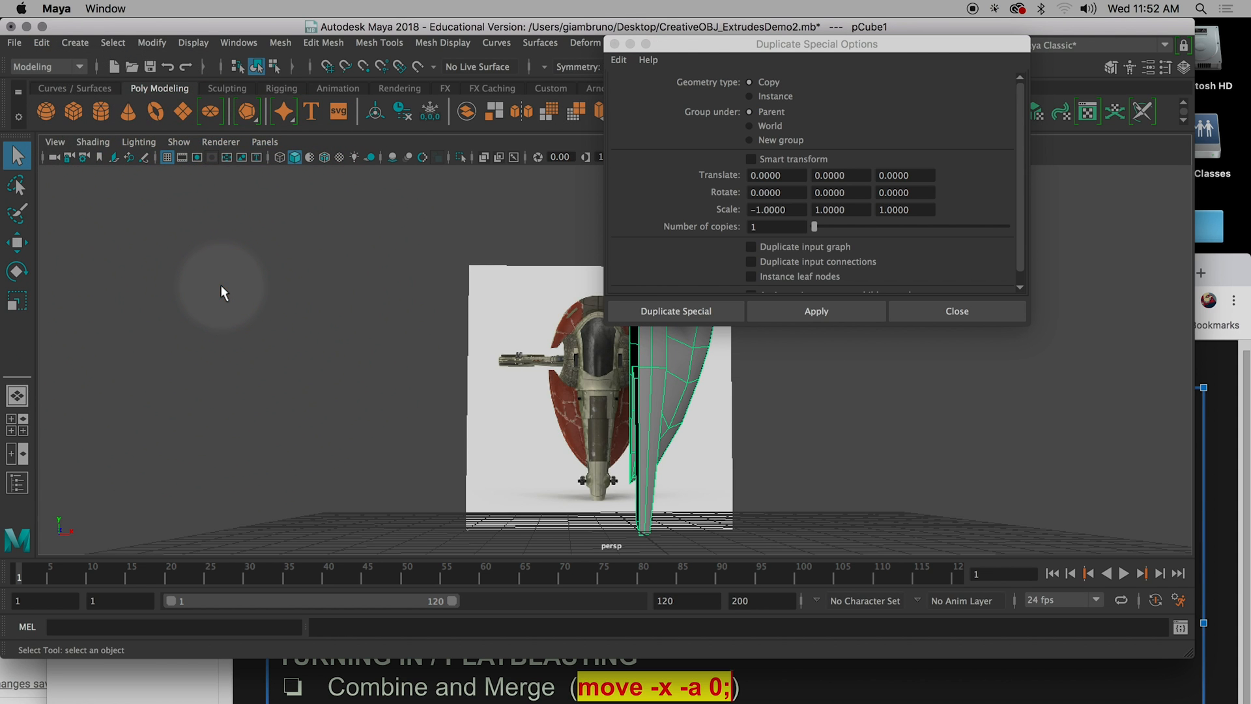
pyautogui.click(42, 43)
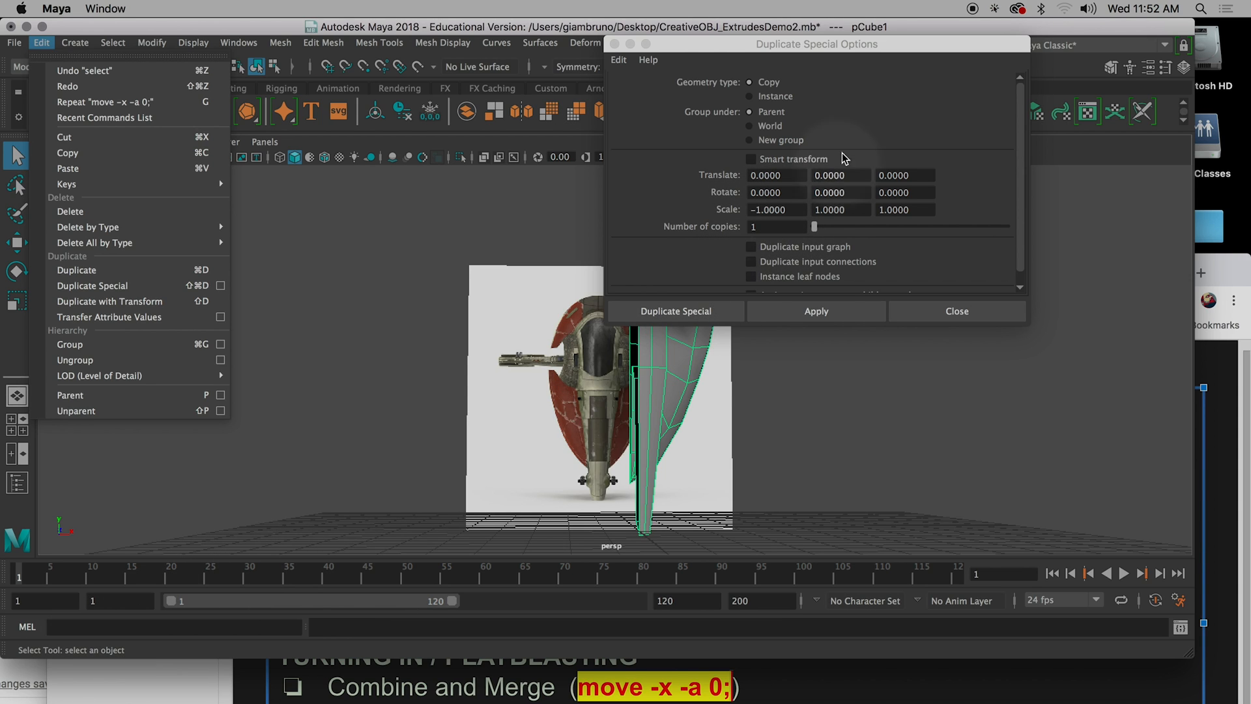
pyautogui.click(88, 627)
pyautogui.click(511, 433)
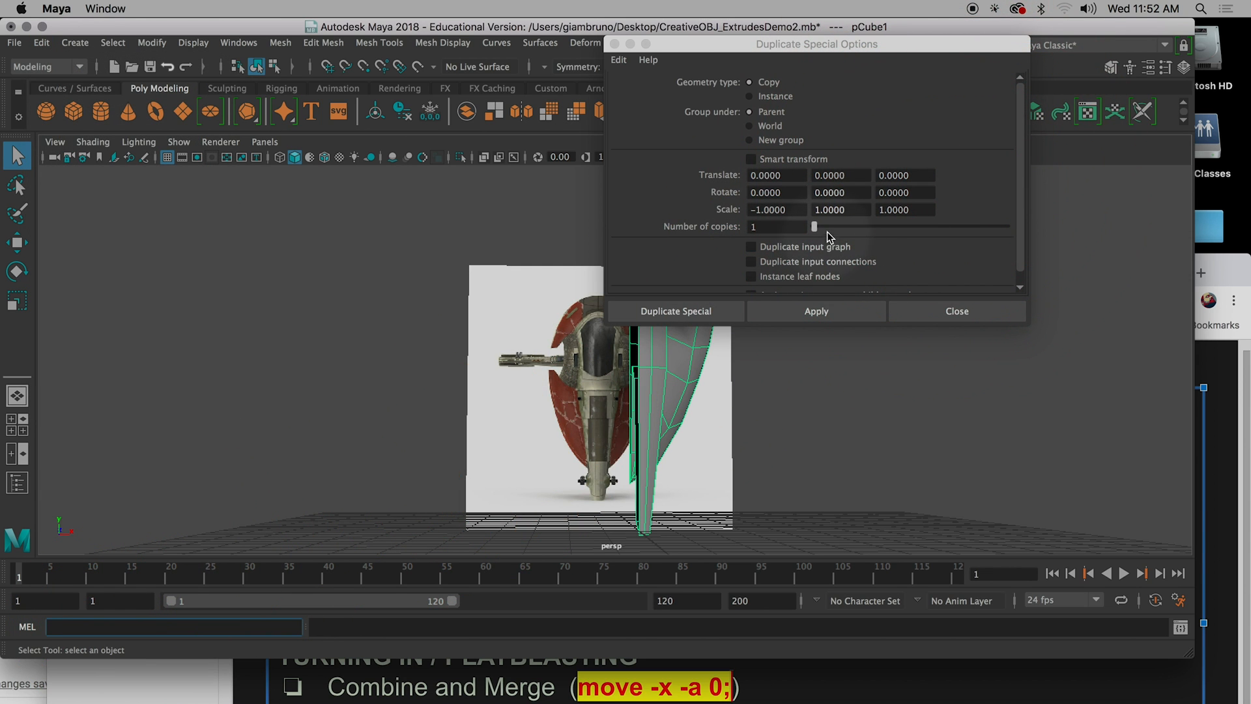
pyautogui.moveTo(828, 210); pyautogui.dragTo(844, 210)
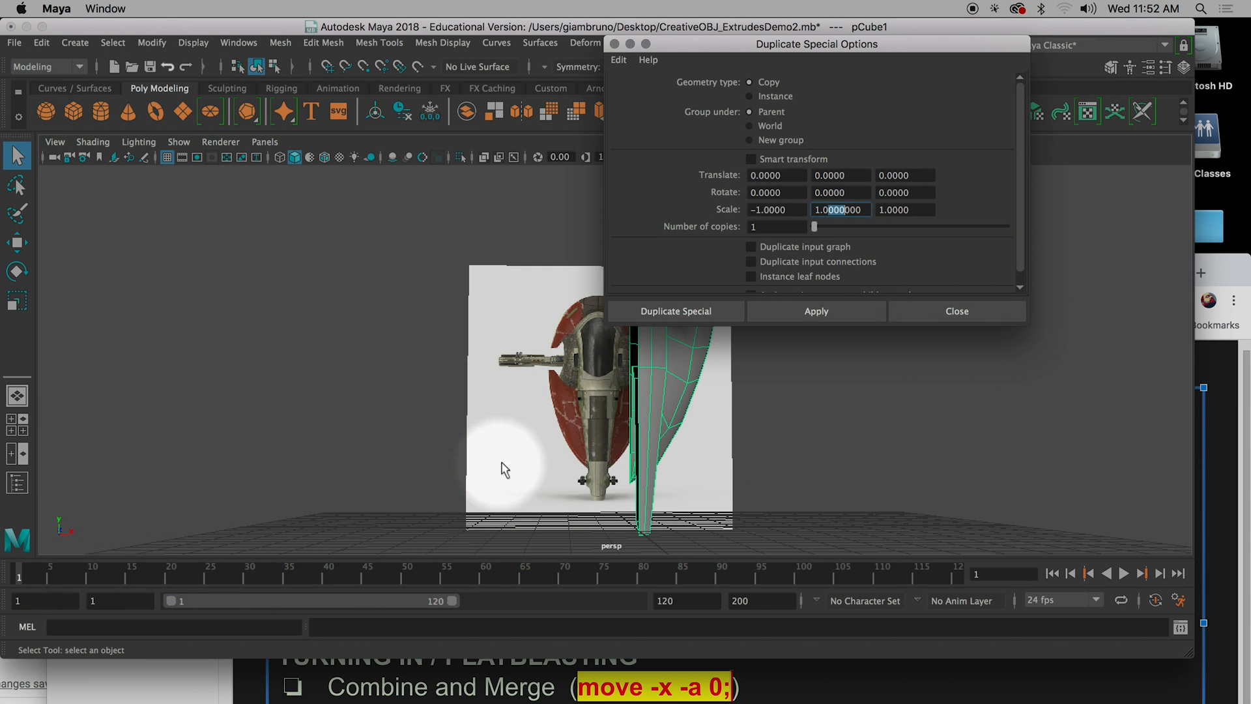
pyautogui.click(67, 627)
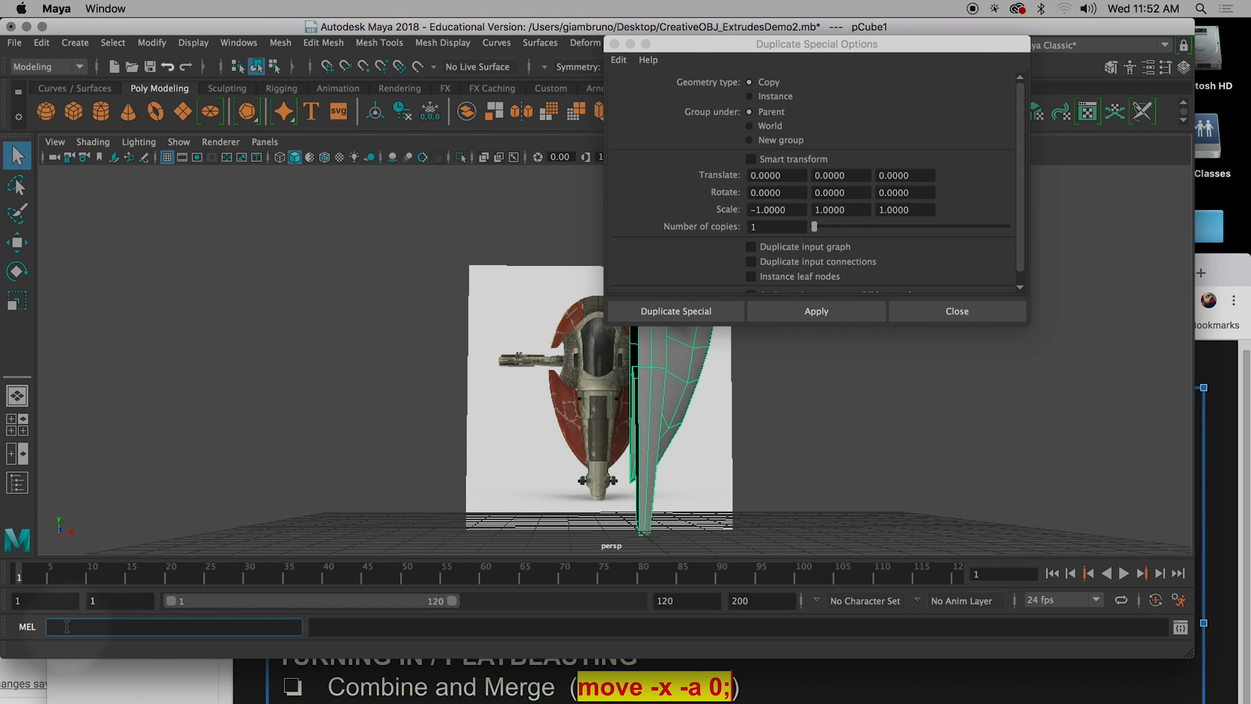
pyautogui.click(68, 627)
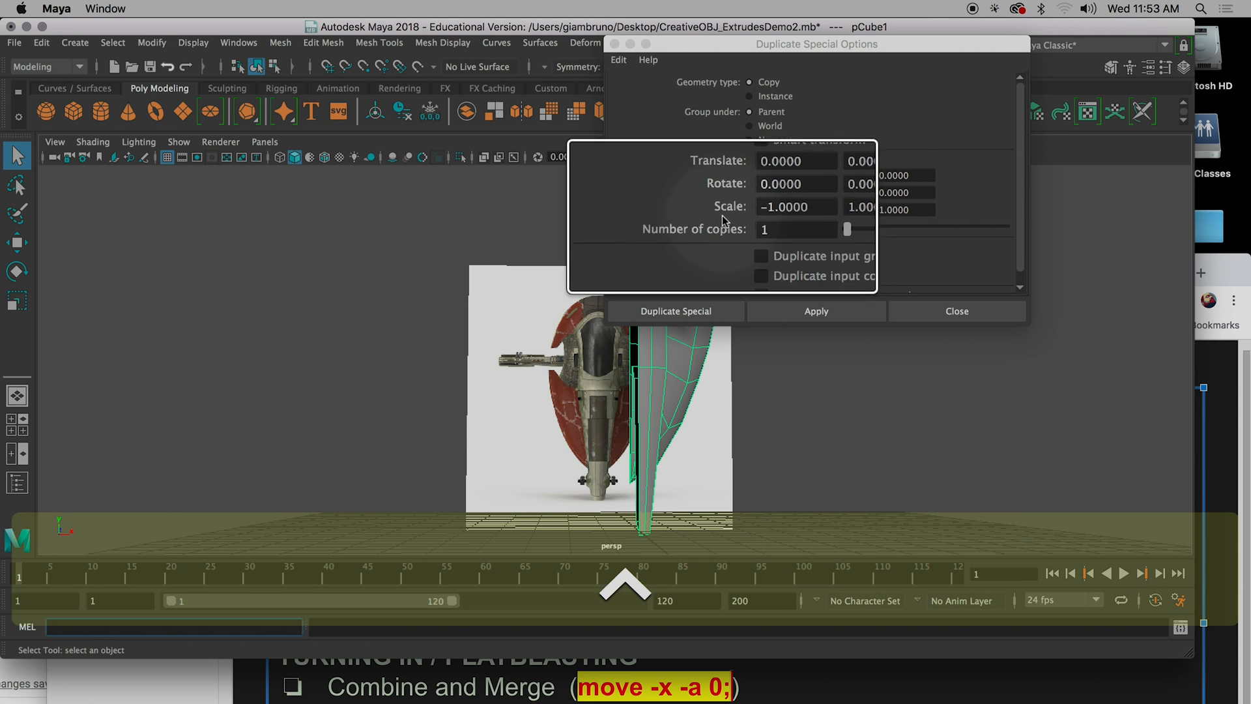
pyautogui.click(685, 313)
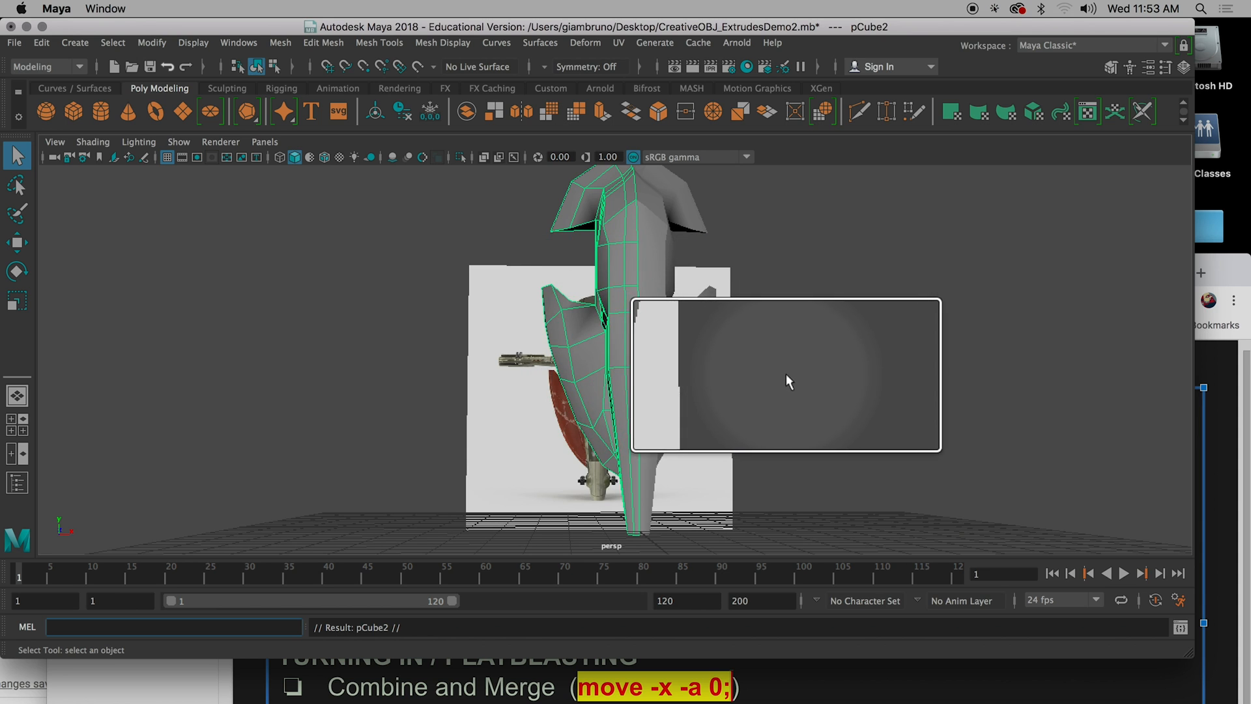
# Select both halves of the spaceship and combine them into a single mesh.
pyautogui.keyDown('alt'); pyautogui.moveTo(773, 379); pyautogui.dragTo(645, 319); pyautogui.keyUp('alt')
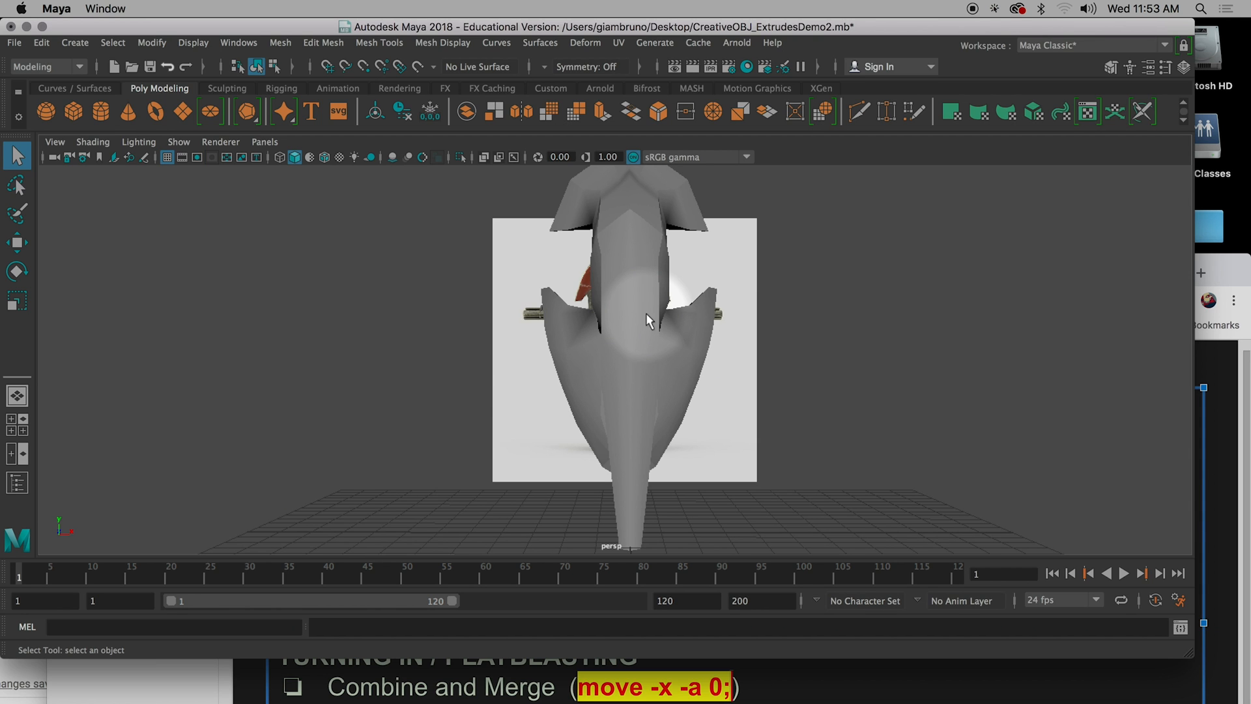
pyautogui.click(646, 356)
pyautogui.moveTo(604, 352)
pyautogui.keyDown('alt'); pyautogui.mouseDown()
pyautogui.moveTo(591, 354)
pyautogui.moveTo(650, 359)
pyautogui.mouseUp(); pyautogui.keyUp('alt')
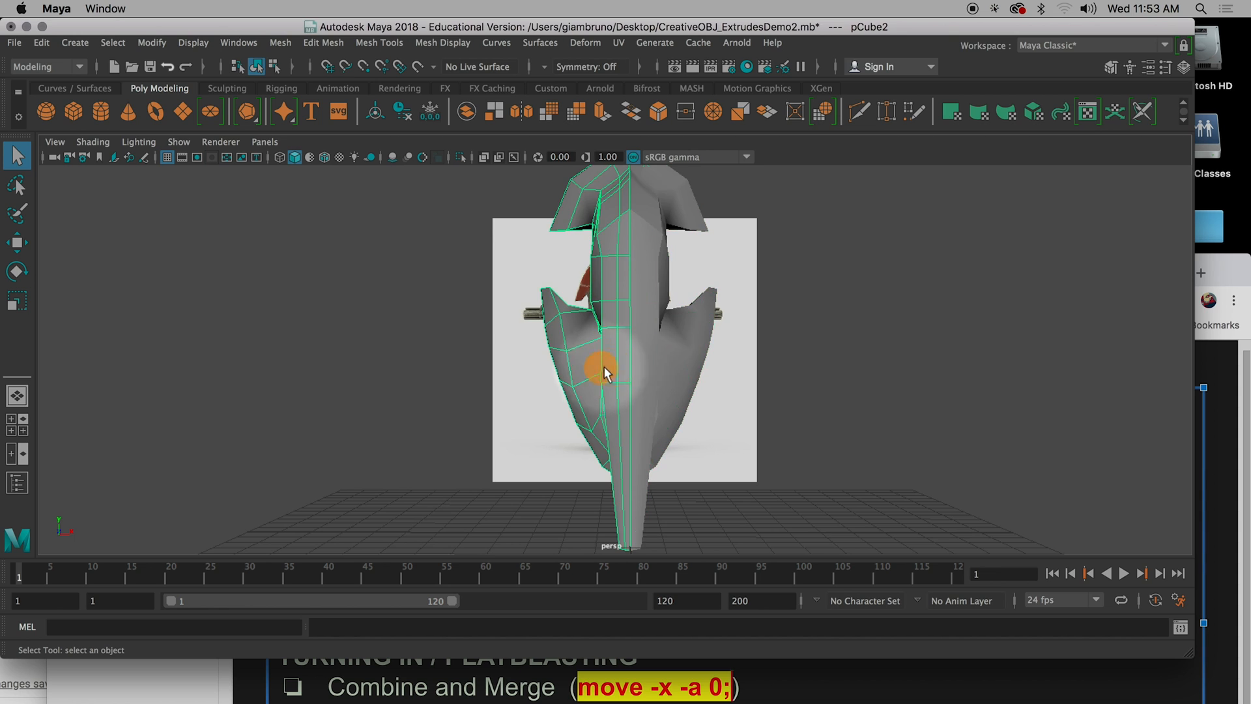
pyautogui.click(659, 361)
pyautogui.click(604, 362)
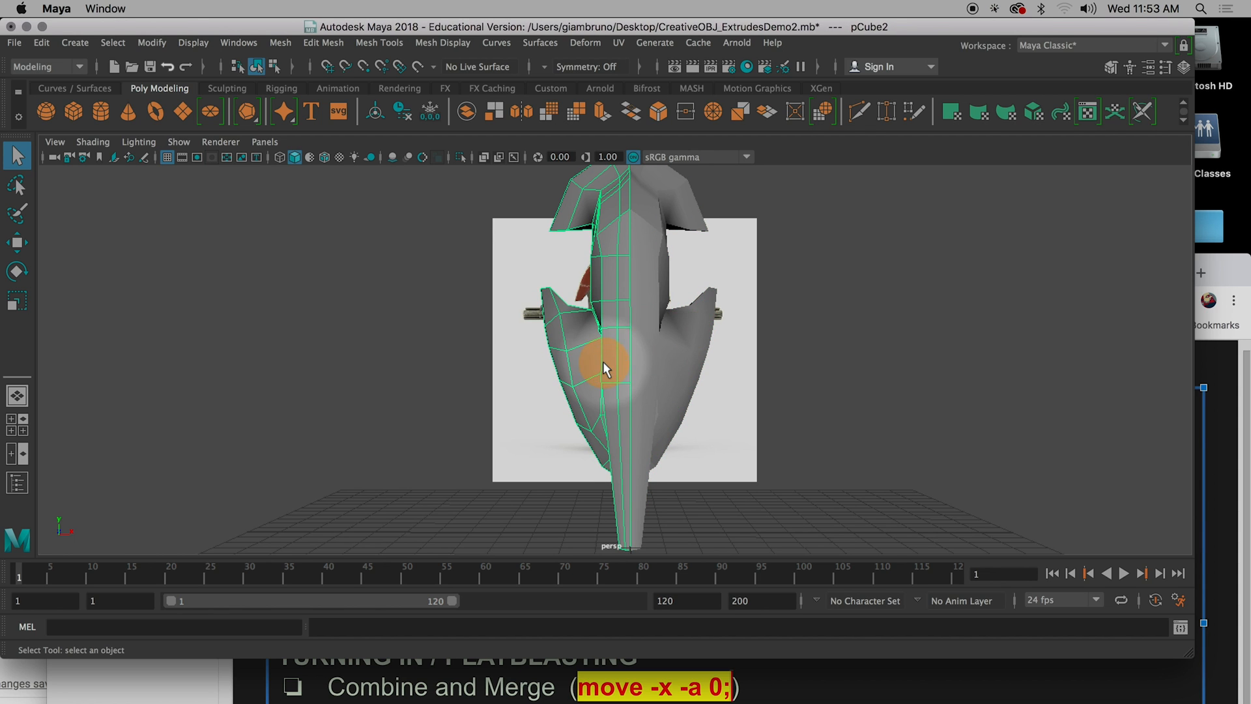
pyautogui.click(658, 370)
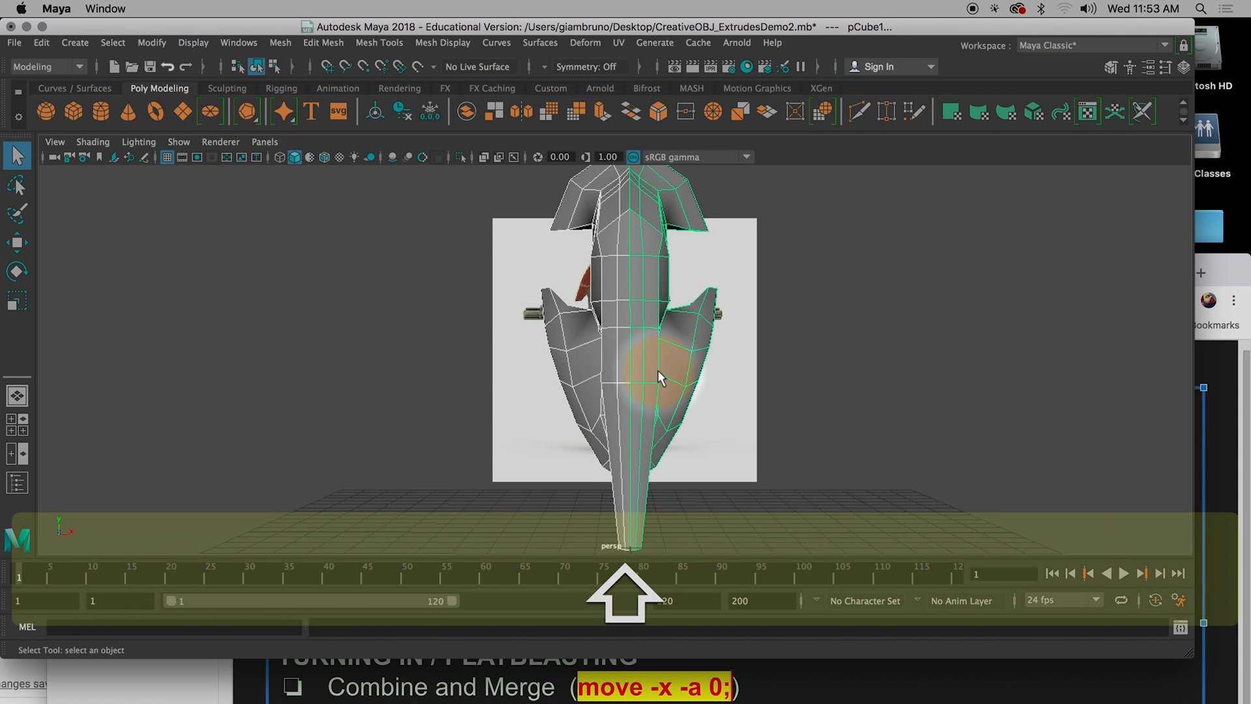
pyautogui.click(567, 394)
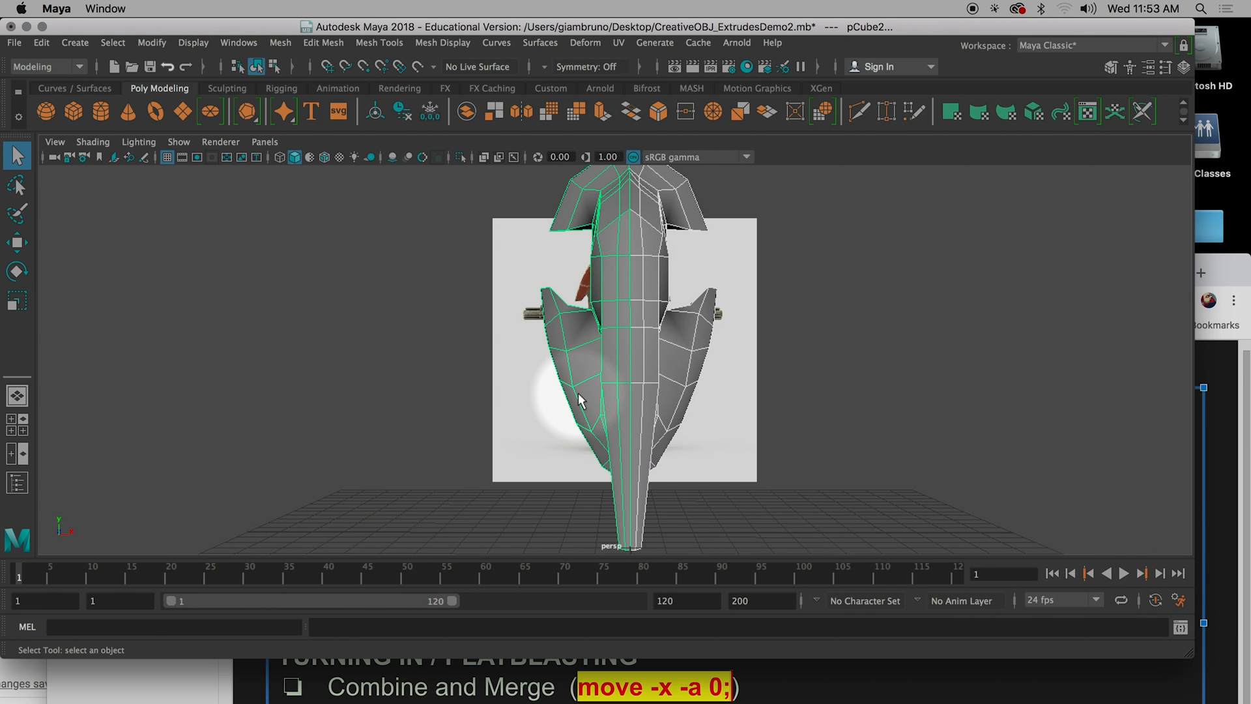
pyautogui.click(705, 402)
pyautogui.click(670, 386)
pyautogui.keyDown('shift'); pyautogui.click(610, 384); pyautogui.keyUp('shift')
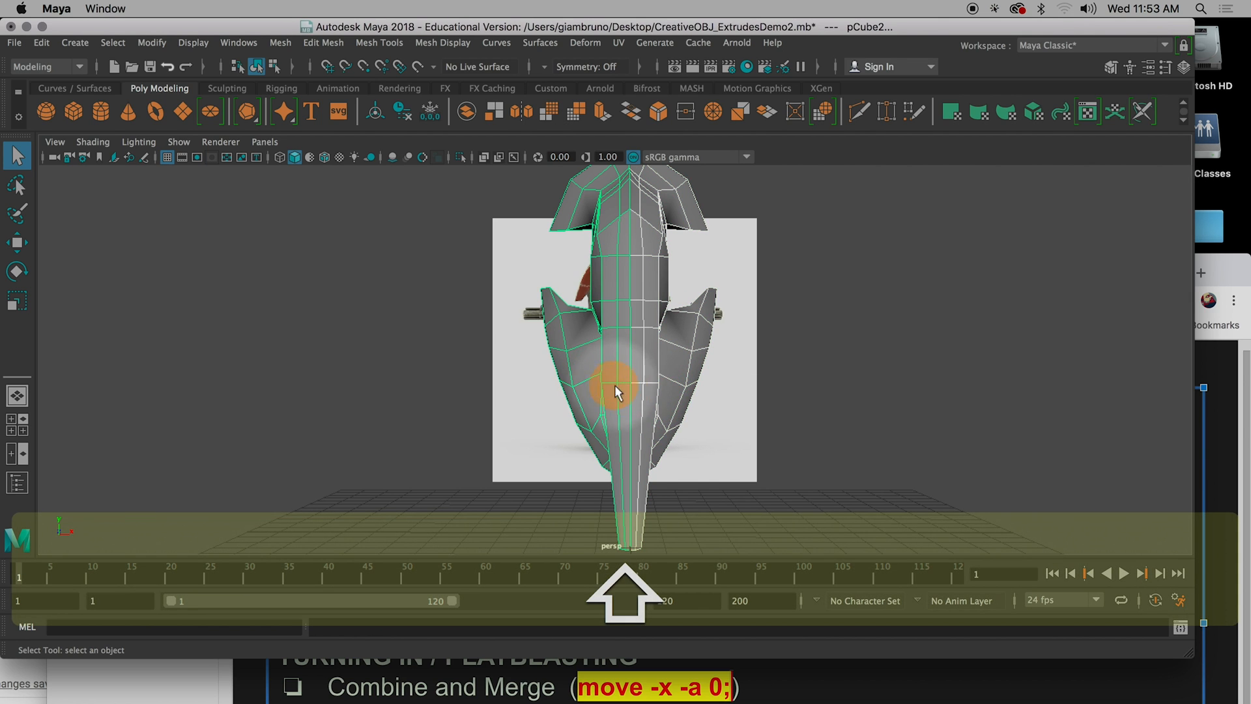
pyautogui.click(289, 42)
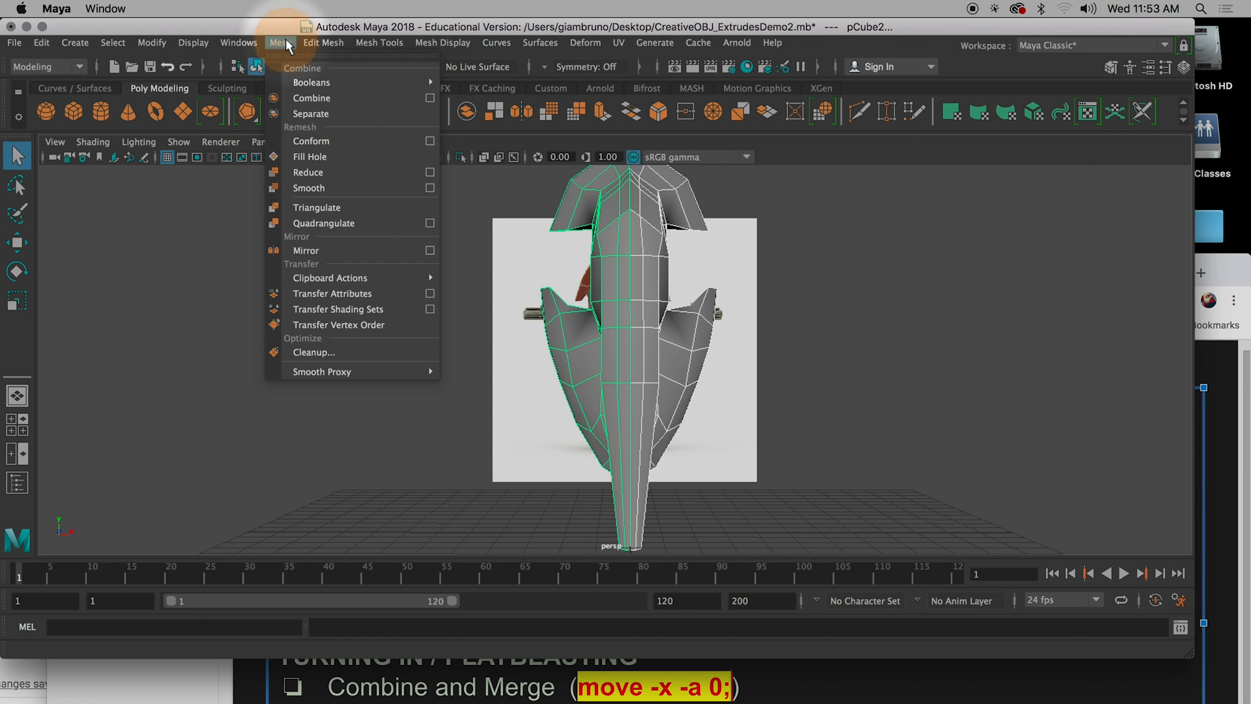
pyautogui.click(310, 98)
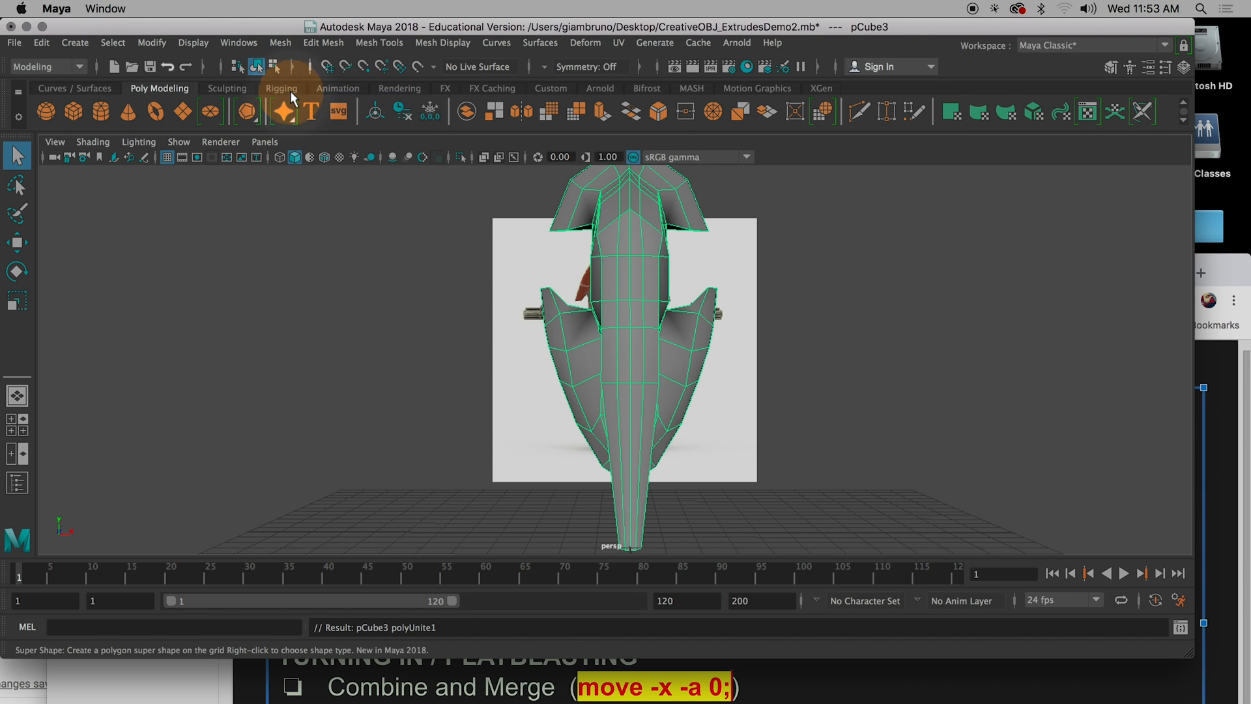
# Test the combined mesh's centre seam by moving one centre vertex sideways, and undo the move.
pyautogui.scroll(10, 622, 317)
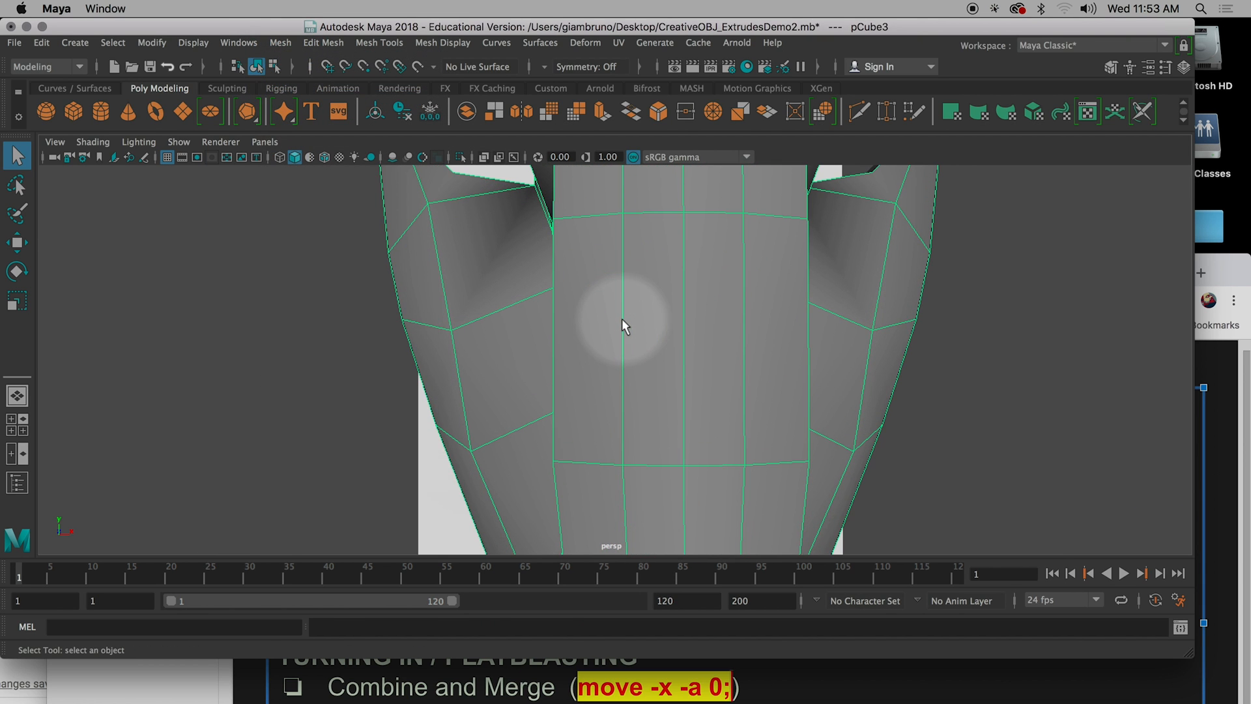
pyautogui.keyDown('alt'); pyautogui.moveTo(663, 312); pyautogui.dragTo(649, 419); pyautogui.keyUp('alt')
pyautogui.moveTo(666, 237); pyautogui.dragTo(592, 237, button='right')
pyautogui.click(659, 269)
pyautogui.press('w')
pyautogui.moveTo(659, 269); pyautogui.dragTo(795, 271)
pyautogui.press('super+z')
# Return the combined spaceship to object mode and merge its vertices.
pyautogui.moveTo(649, 327); pyautogui.dragTo(721, 213, button='right')
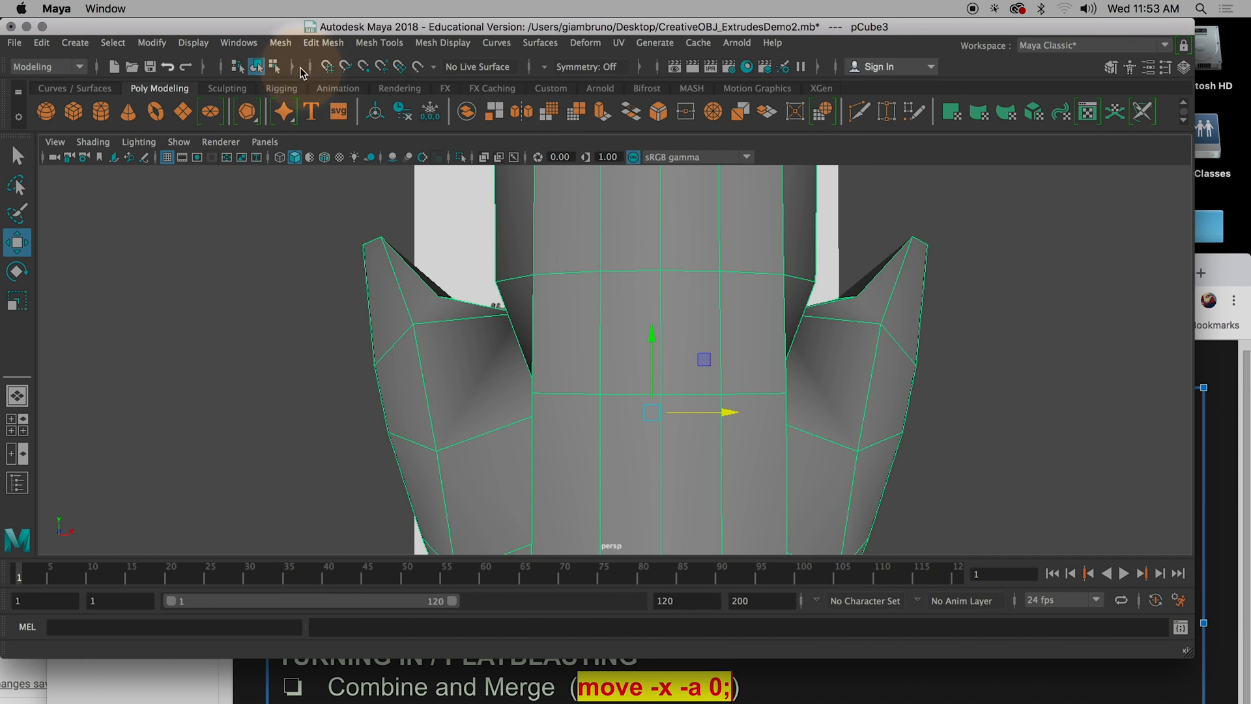
pyautogui.click(281, 43)
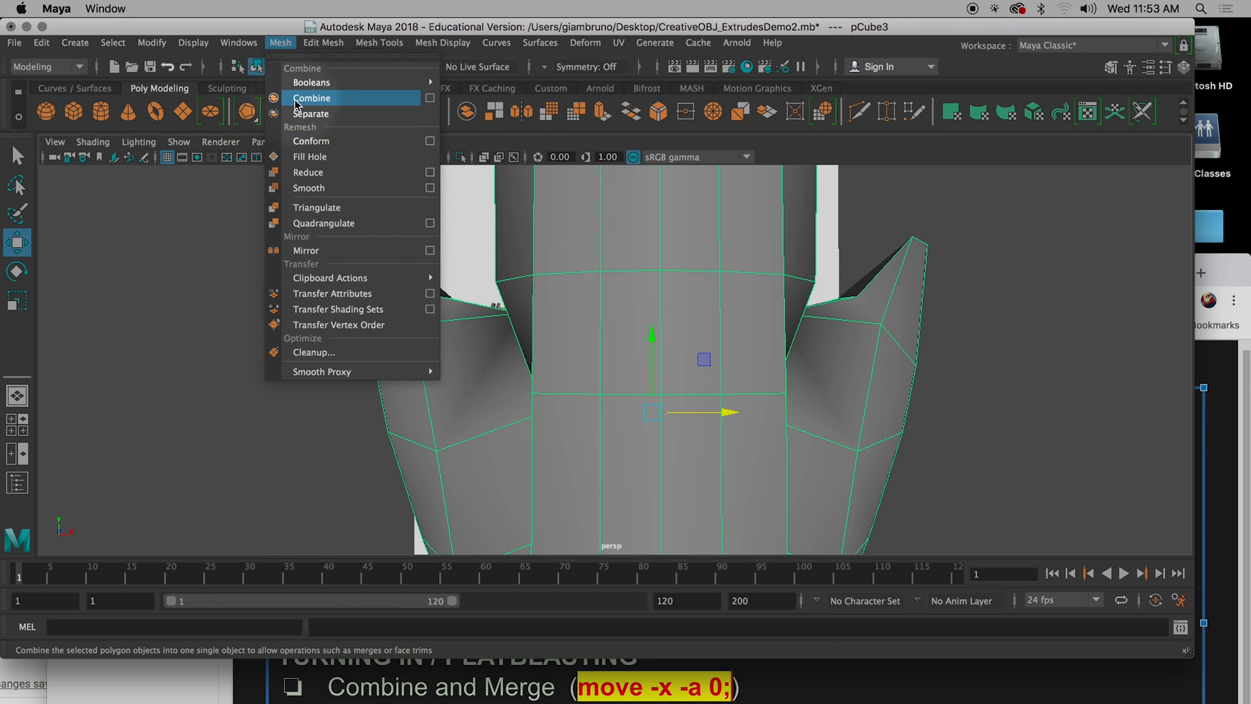
pyautogui.moveTo(311, 42)
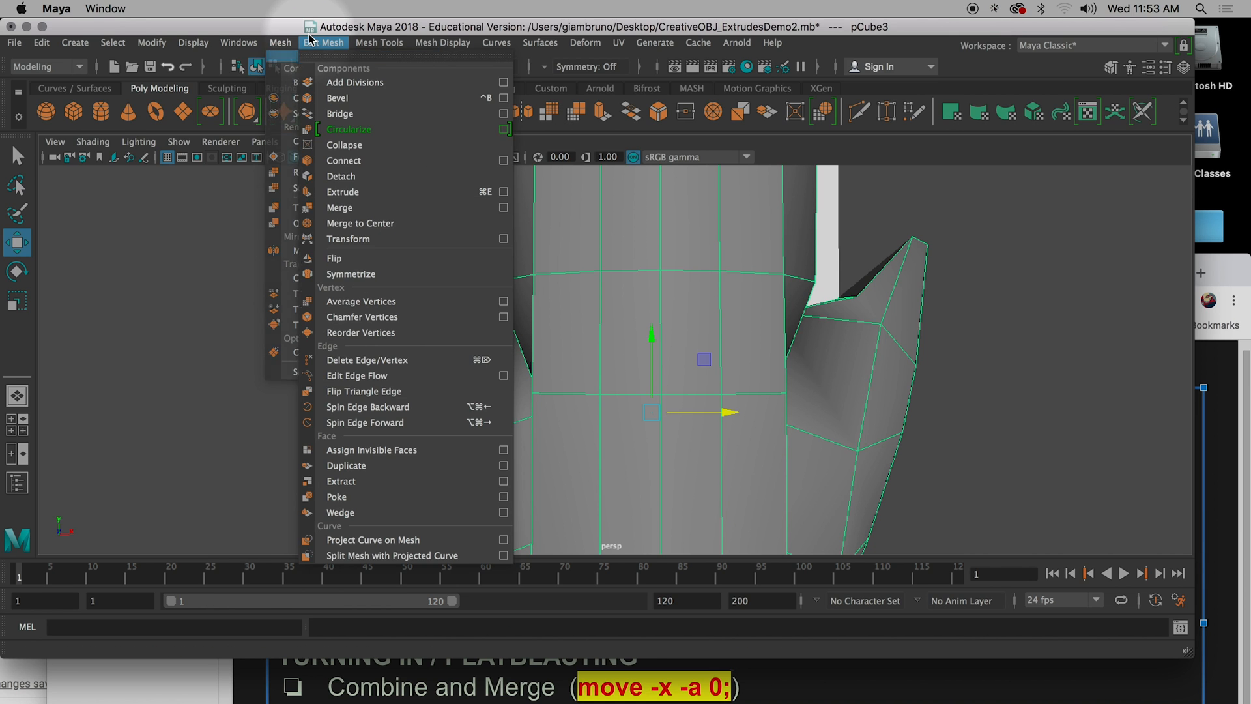
pyautogui.click(350, 208)
# Test the merged seam by moving a centre vertex along X, and undo that move.
pyautogui.moveTo(679, 358); pyautogui.dragTo(599, 239, button='right')
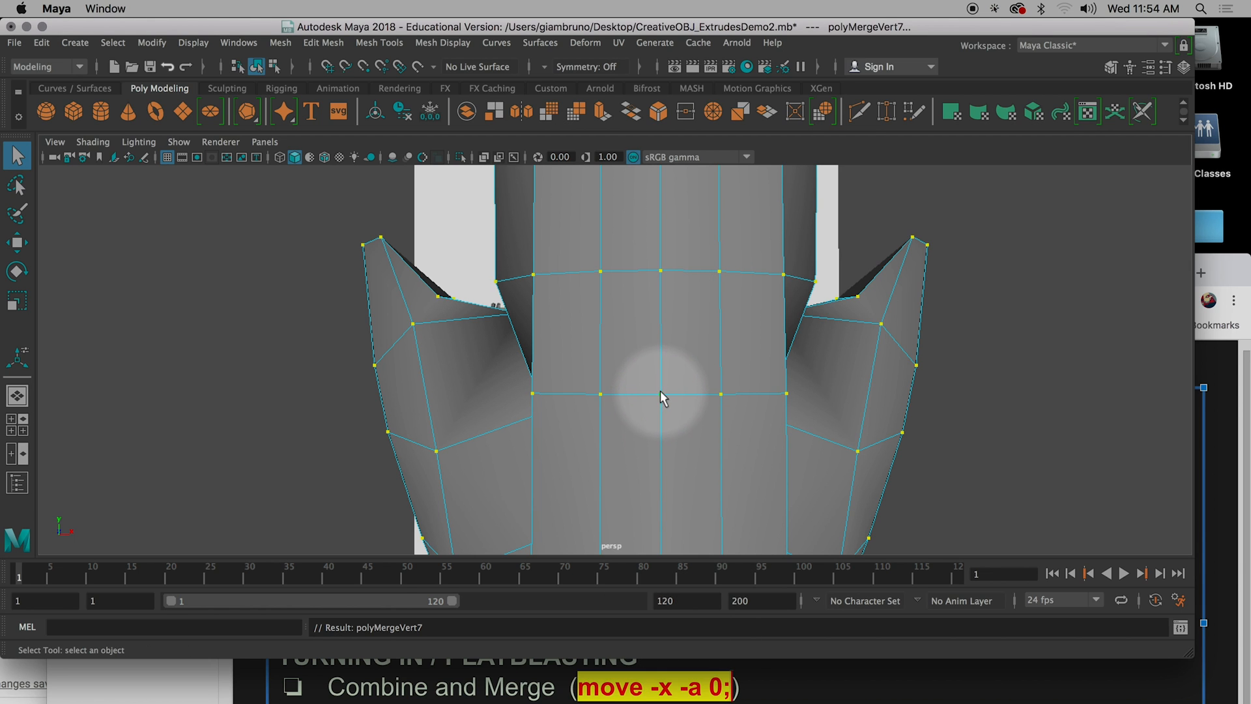
pyautogui.click(661, 395)
pyautogui.press('w')
pyautogui.moveTo(732, 393); pyautogui.dragTo(691, 393, button='middle')
pyautogui.press('super+z')
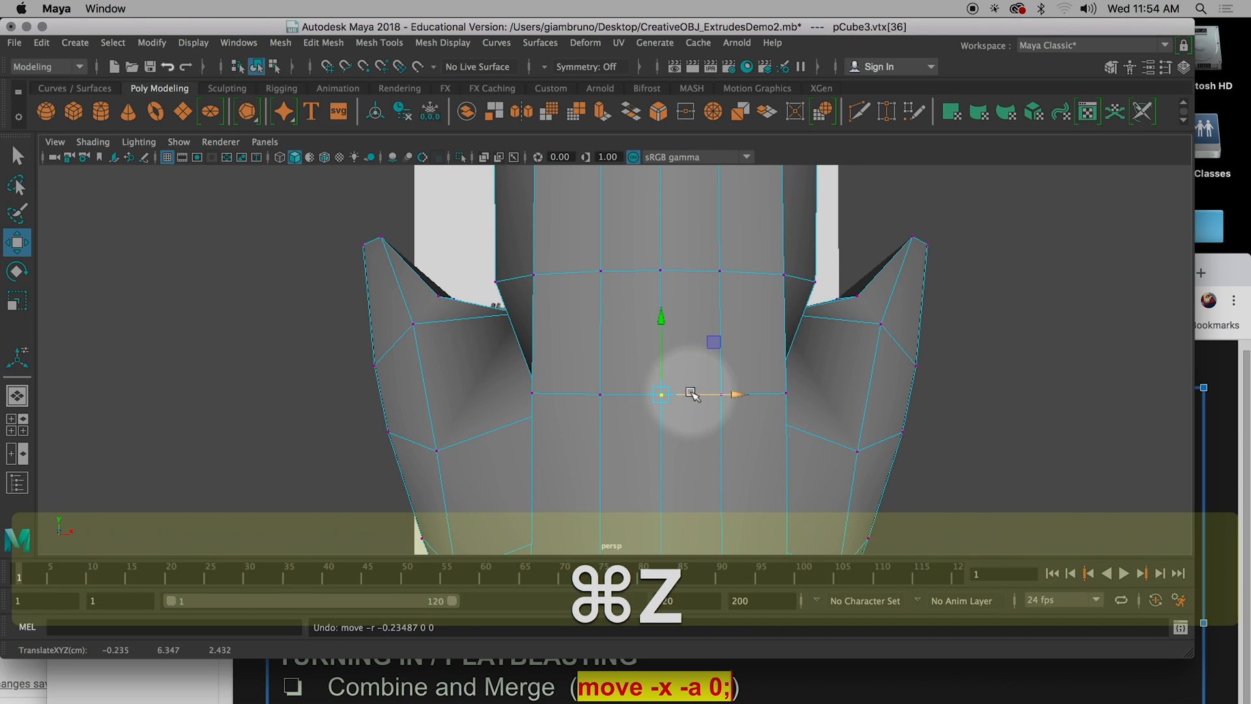
pyautogui.click(659, 395)
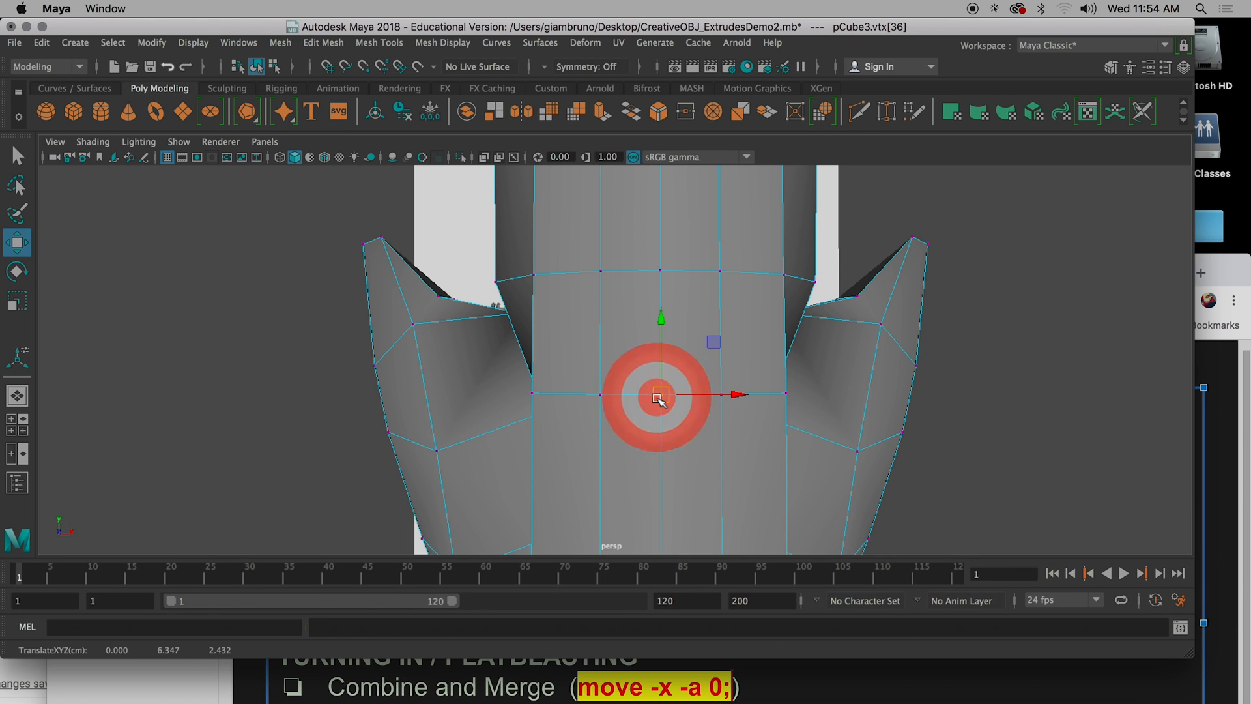
# Return the merged spaceship to object mode, turn on its smooth mesh preview and examine the smoothed surface.
pyautogui.keyDown('alt'); pyautogui.moveTo(659, 398); pyautogui.dragTo(587, 393); pyautogui.keyUp('alt')
pyautogui.press('1')
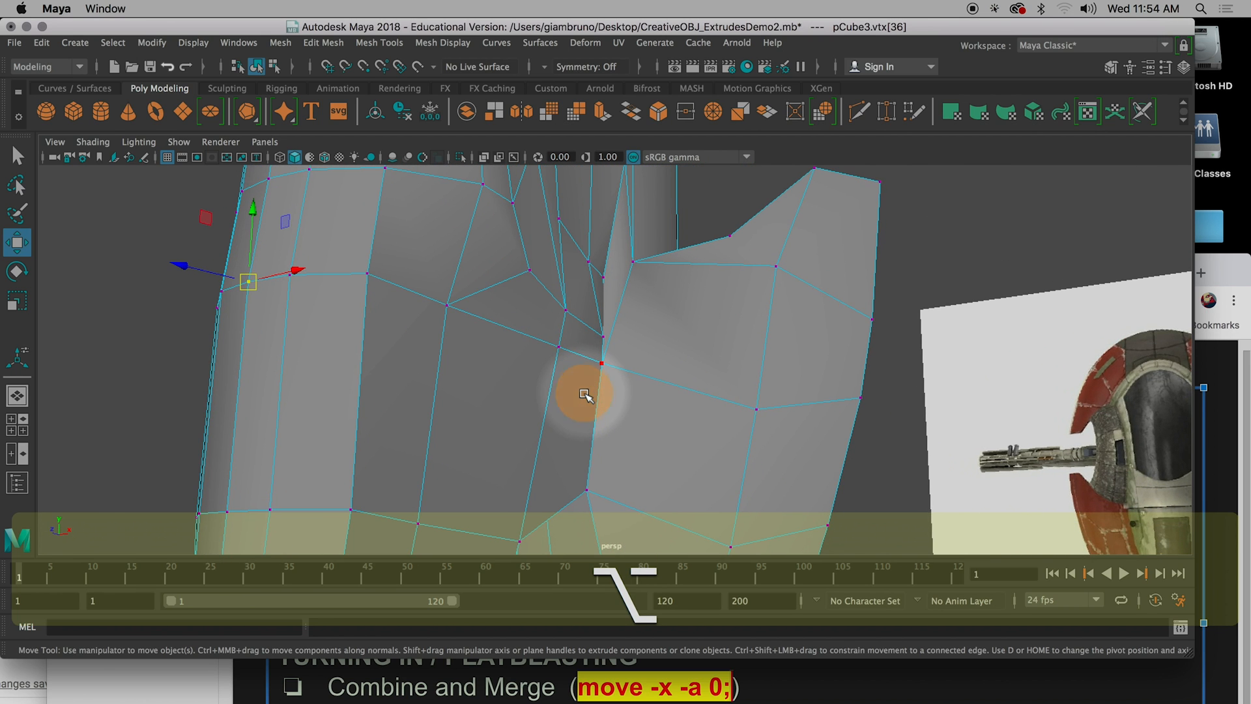
pyautogui.press('q')
pyautogui.scroll(-5, 590, 411)
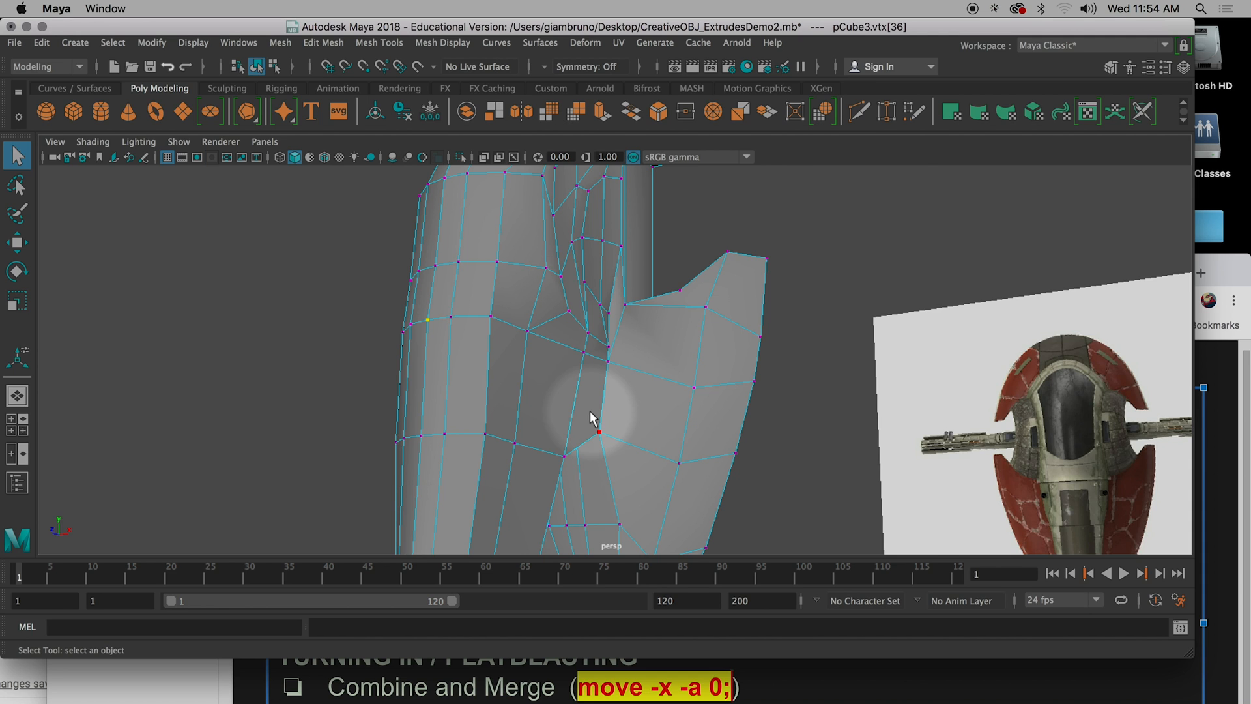
pyautogui.rightClick(619, 427)
pyautogui.moveTo(620, 430); pyautogui.dragTo(682, 214, button='right')
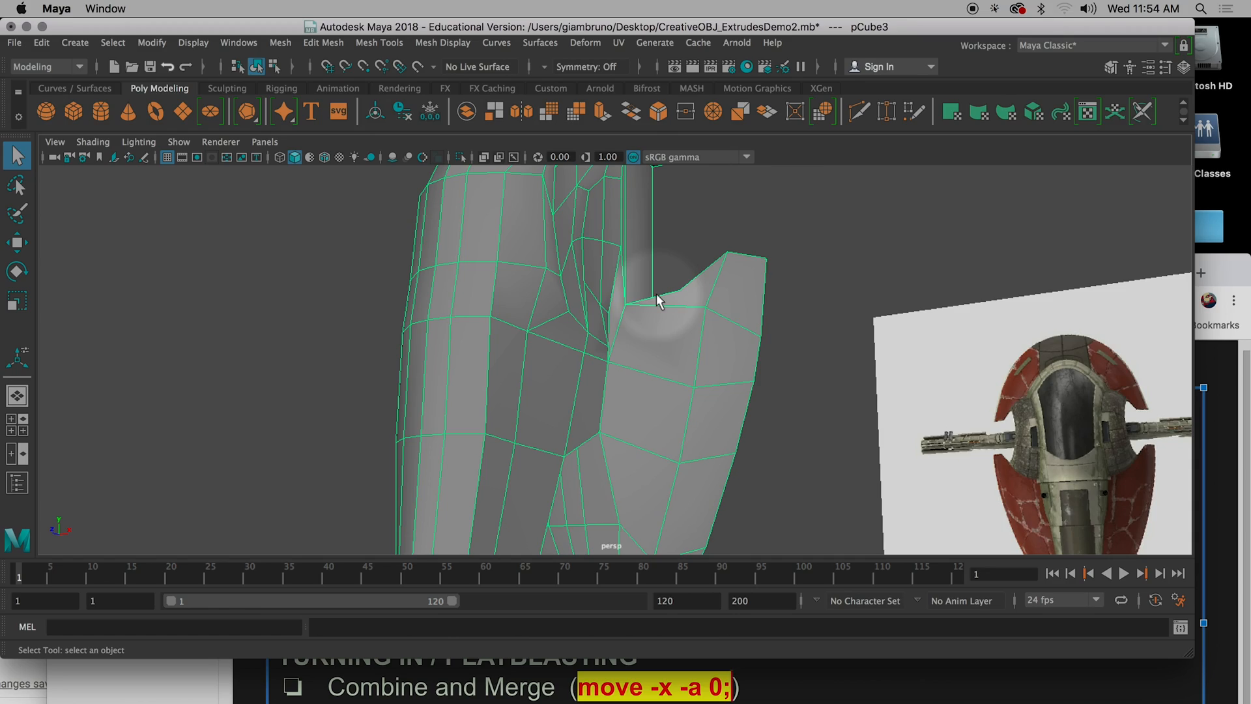
pyautogui.keyDown('alt'); pyautogui.moveTo(718, 350); pyautogui.dragTo(662, 375); pyautogui.keyUp('alt')
pyautogui.press('3')
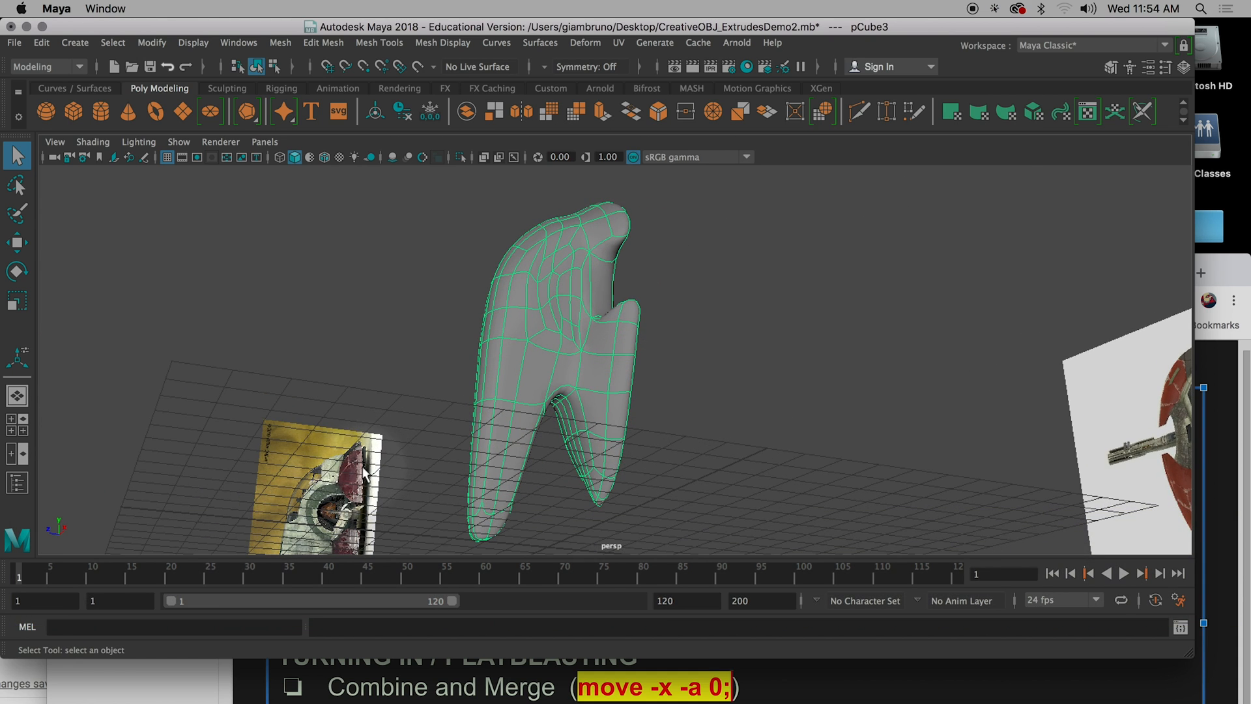
pyautogui.scroll(6, 366, 478)
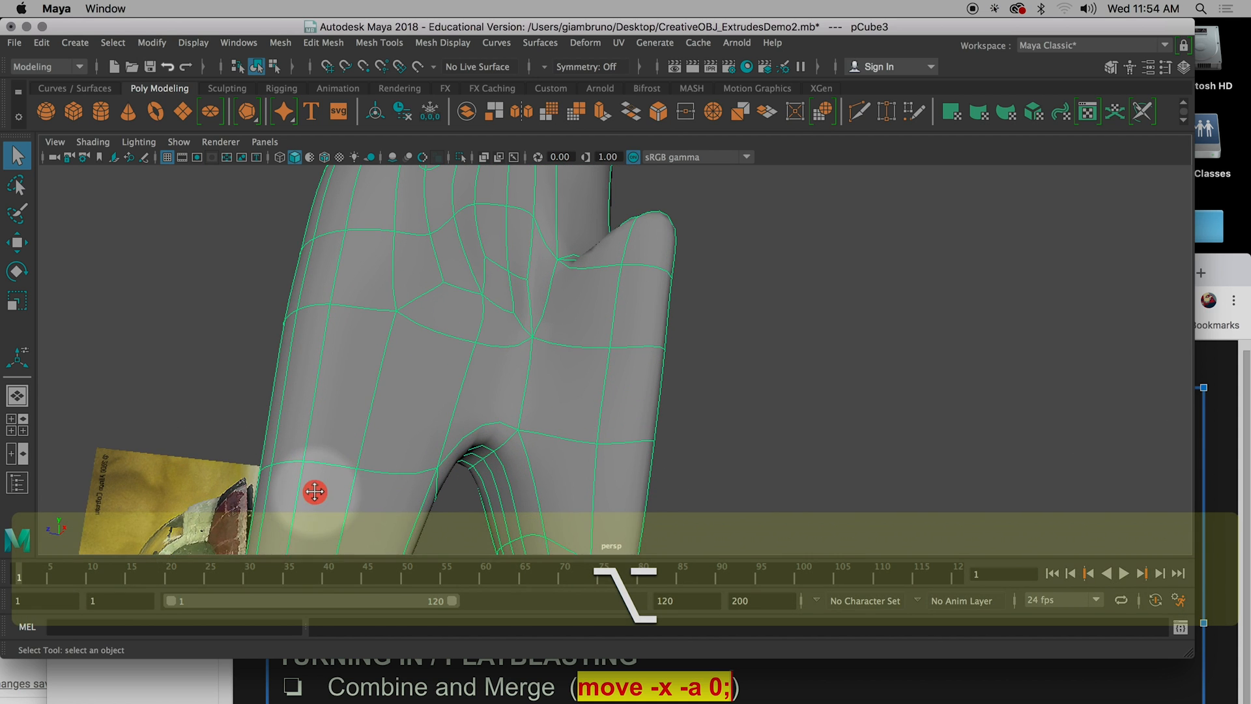
pyautogui.keyDown('alt'); pyautogui.moveTo(316, 495); pyautogui.dragTo(699, 253, button='middle'); pyautogui.keyUp('alt')
pyautogui.keyDown('alt'); pyautogui.moveTo(698, 252); pyautogui.dragTo(277, 451); pyautogui.keyUp('alt')
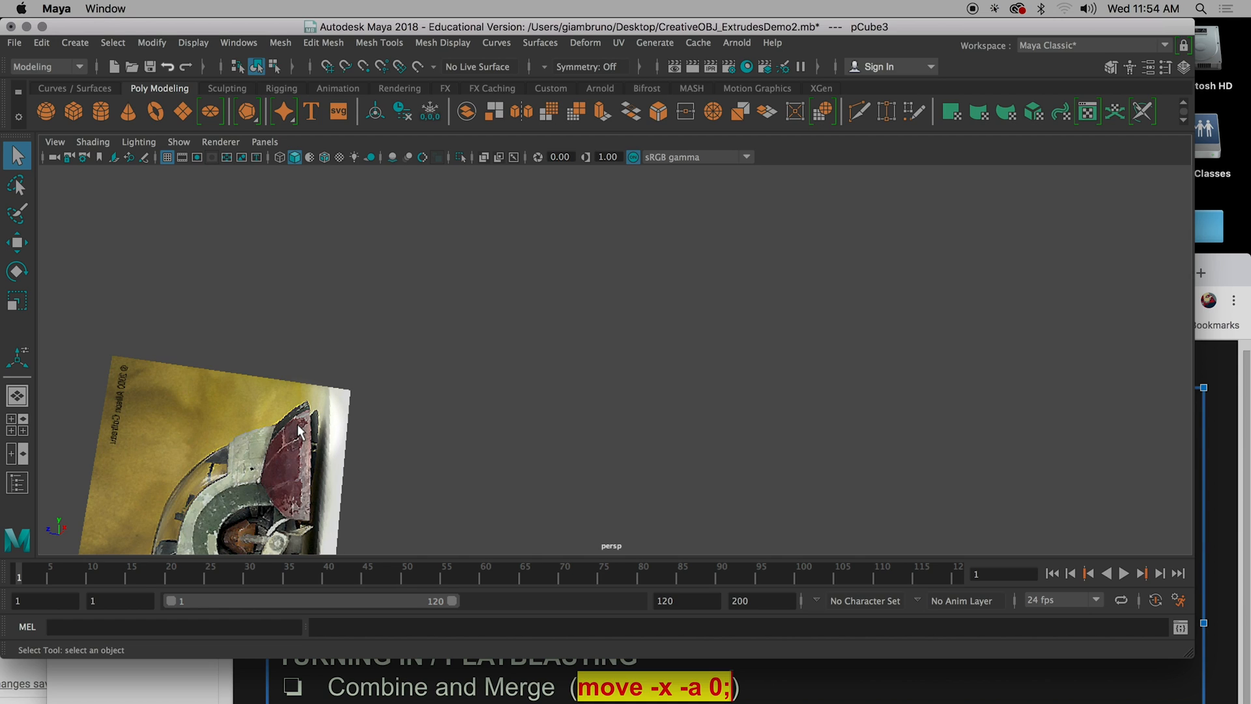
# Examine the combined spaceship's upper section, comparing its smooth preview with the unsmoothed mesh.
pyautogui.scroll(-10, 824, 405)
pyautogui.moveTo(819, 415)
pyautogui.keyDown('alt'); pyautogui.mouseDown()
pyautogui.moveTo(743, 398)
pyautogui.moveTo(749, 367)
pyautogui.moveTo(760, 446)
pyautogui.mouseUp(); pyautogui.keyUp('alt')
pyautogui.keyDown('alt'); pyautogui.moveTo(729, 369); pyautogui.dragTo(732, 405); pyautogui.keyUp('alt')
pyautogui.keyDown('alt'); pyautogui.moveTo(693, 311); pyautogui.dragTo(683, 283); pyautogui.keyUp('alt')
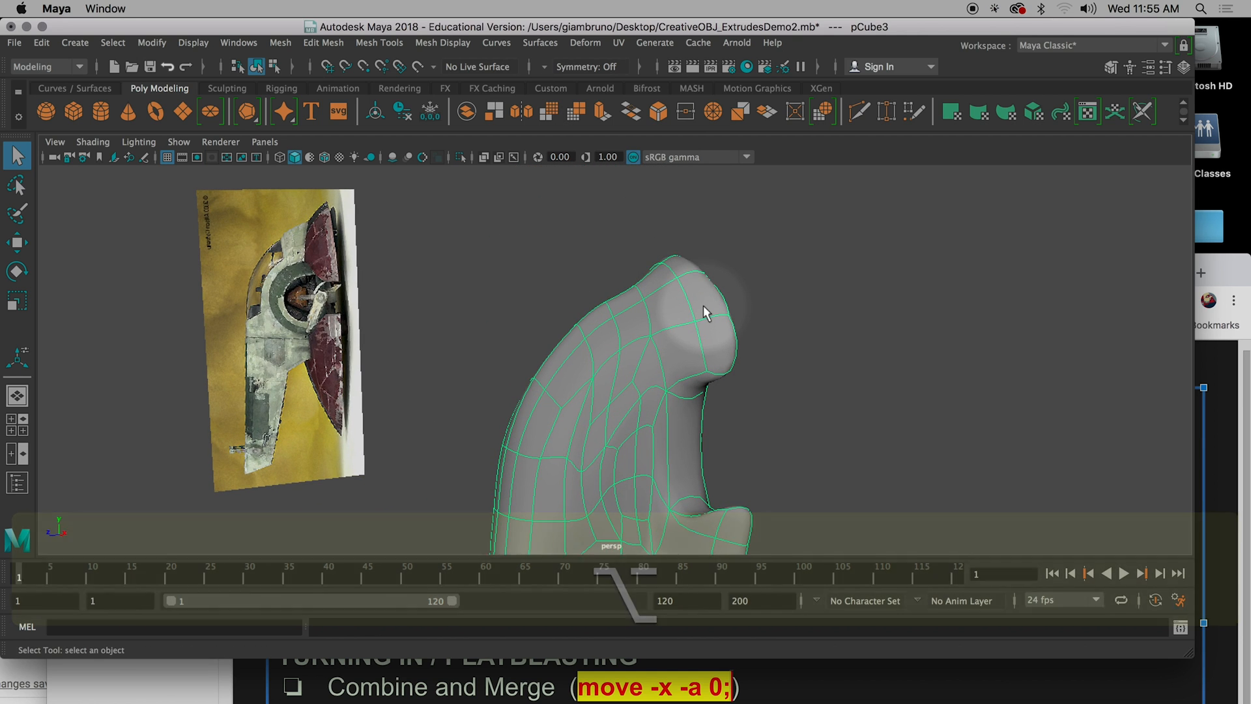
pyautogui.keyDown('alt'); pyautogui.moveTo(645, 383); pyautogui.dragTo(748, 319); pyautogui.keyUp('alt')
pyautogui.keyDown('alt'); pyautogui.moveTo(682, 341); pyautogui.dragTo(676, 440); pyautogui.keyUp('alt')
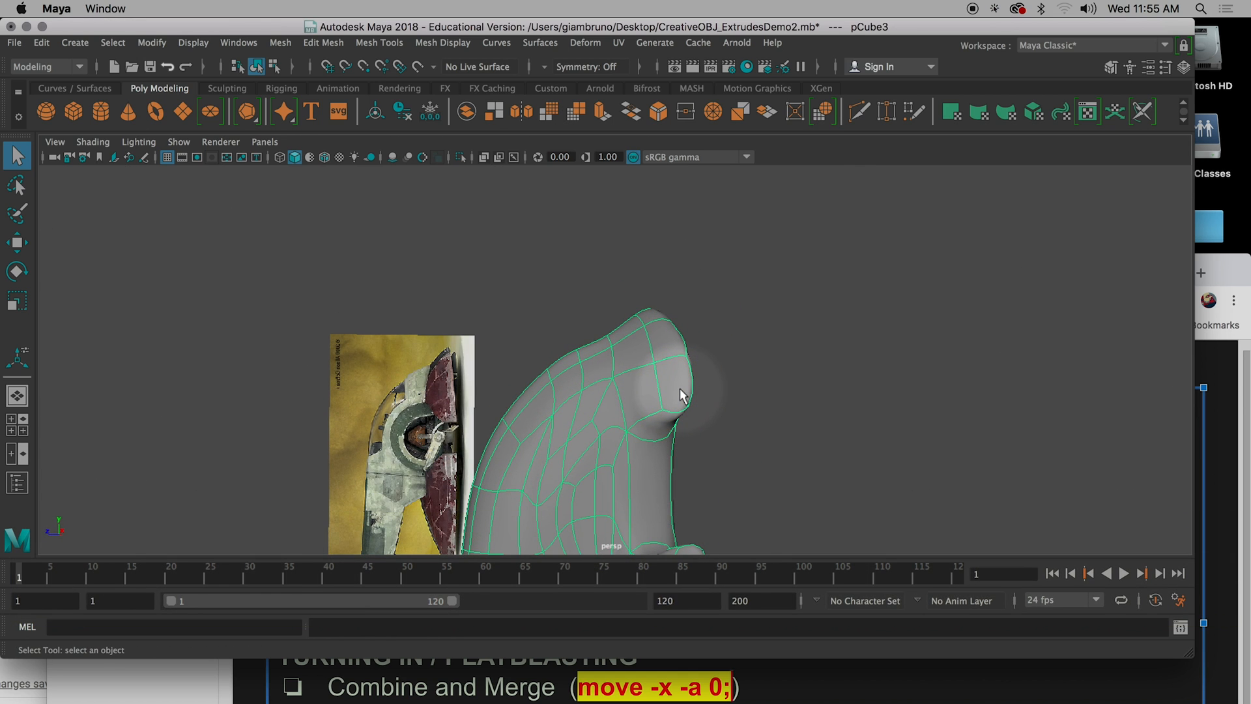
pyautogui.press('1')
pyautogui.keyDown('alt'); pyautogui.moveTo(754, 391); pyautogui.dragTo(721, 405); pyautogui.keyUp('alt')
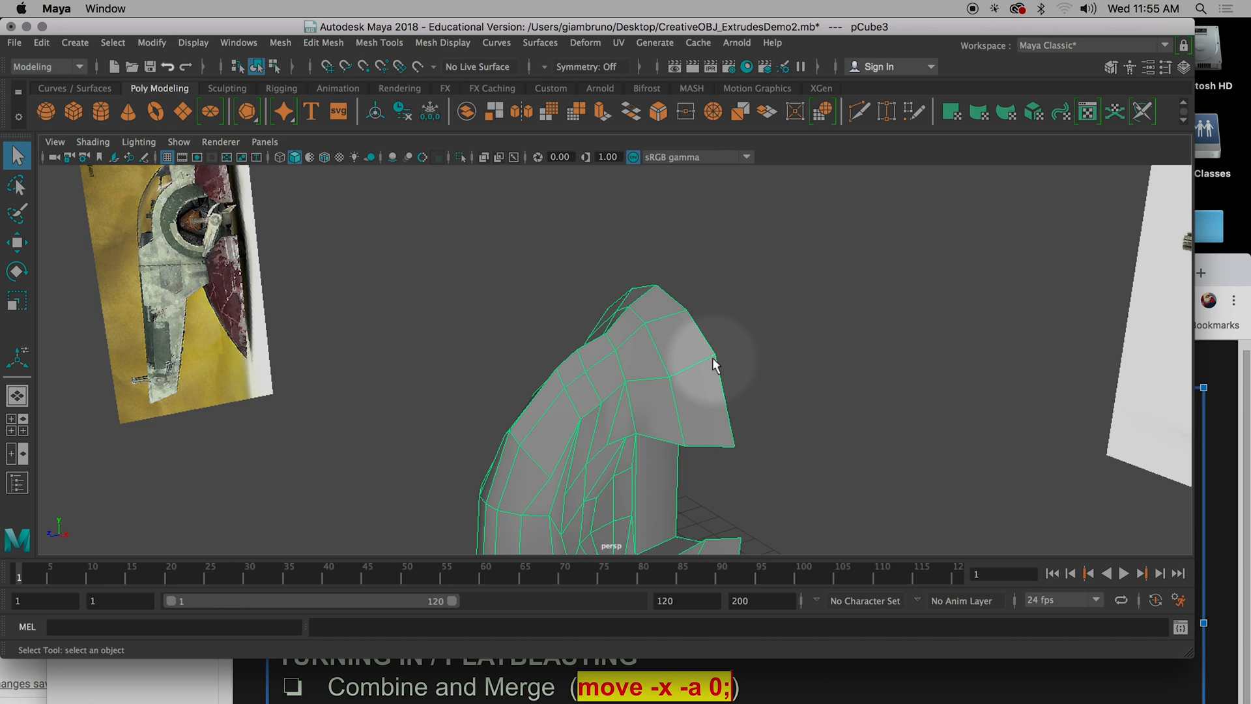
pyautogui.press('3')
pyautogui.keyDown('alt'); pyautogui.moveTo(687, 406); pyautogui.dragTo(699, 383); pyautogui.keyUp('alt')
pyautogui.press('1')
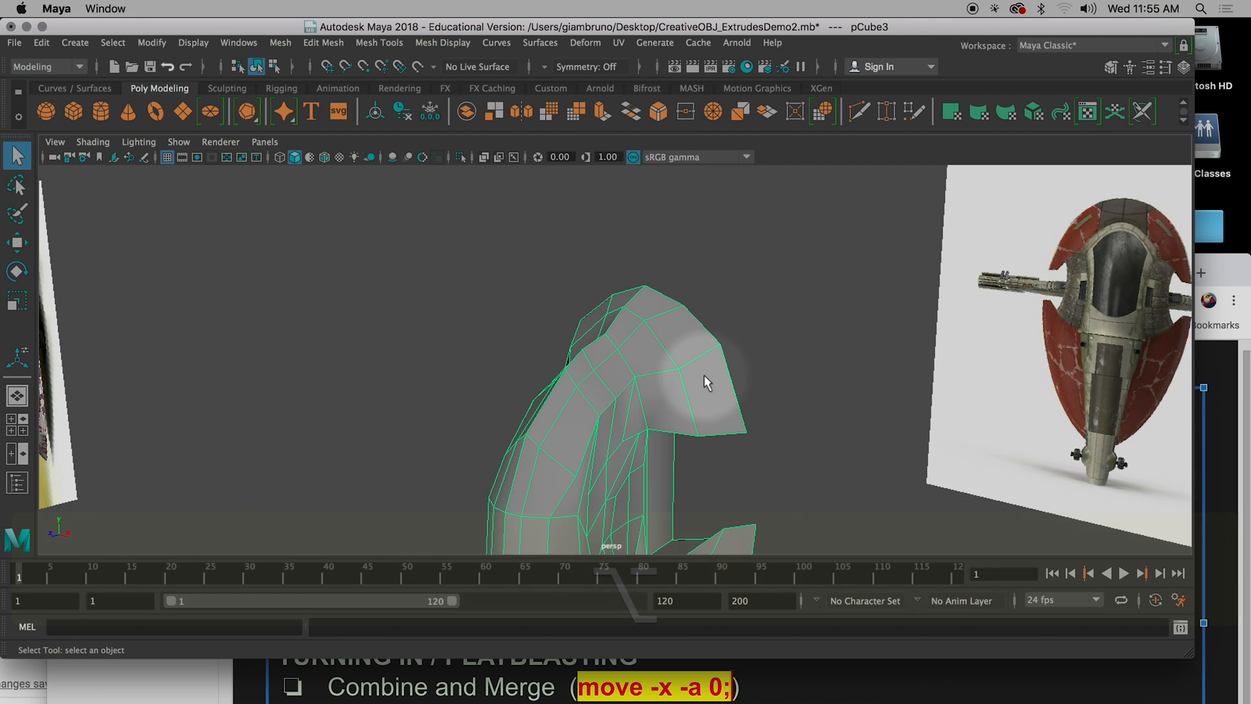
# Insert an edge loop close to the upper section's front rim, preview it smoothed, and undo it.
pyautogui.click(372, 43)
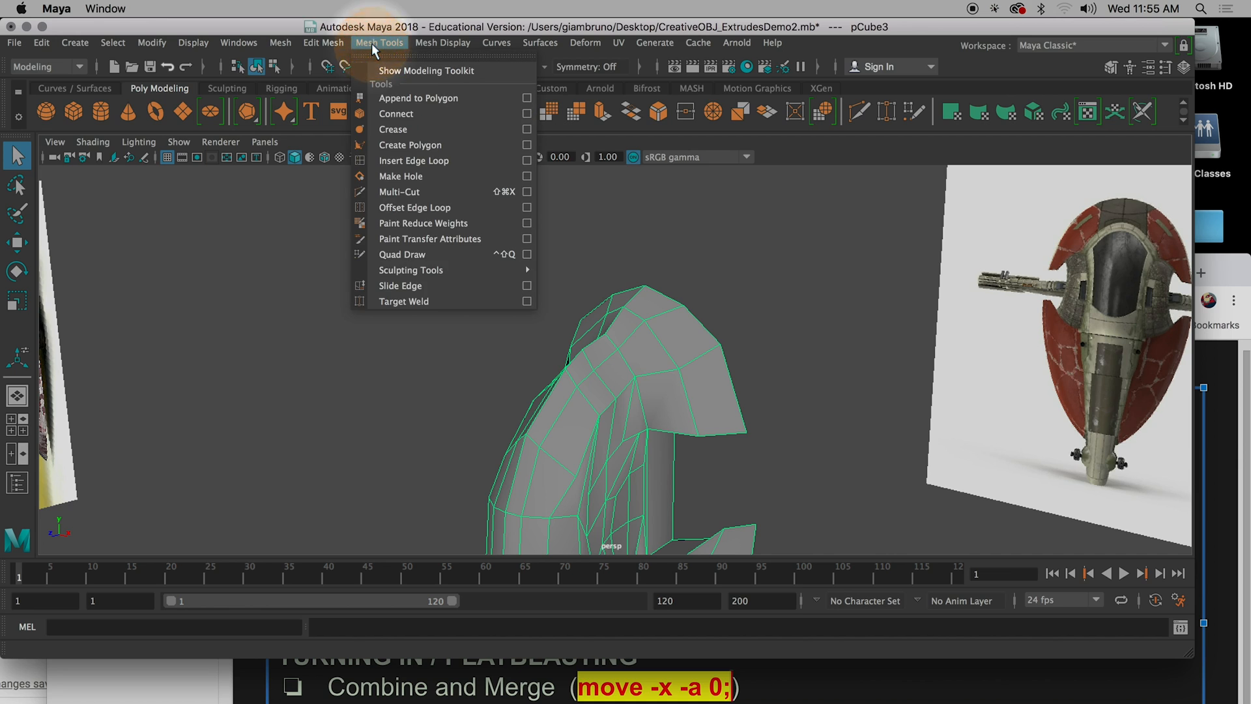
pyautogui.click(391, 160)
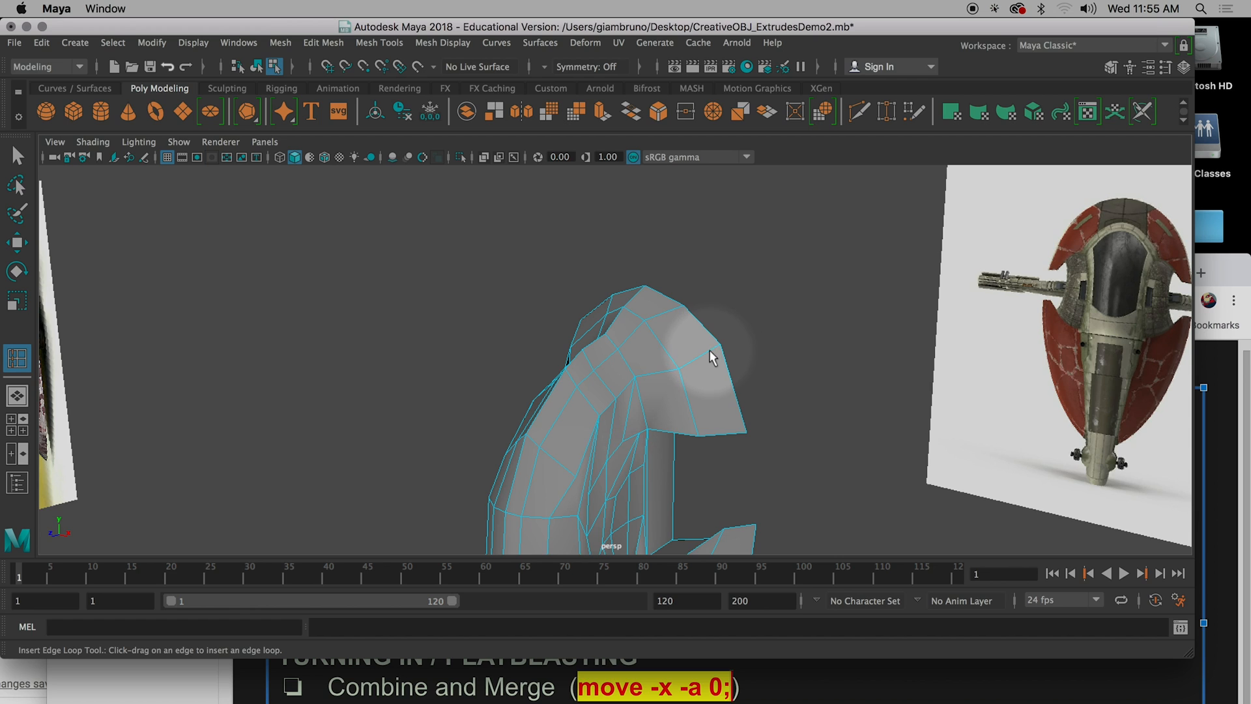
pyautogui.moveTo(713, 355)
pyautogui.mouseDown()
pyautogui.moveTo(729, 351)
pyautogui.moveTo(714, 357)
pyautogui.mouseUp()
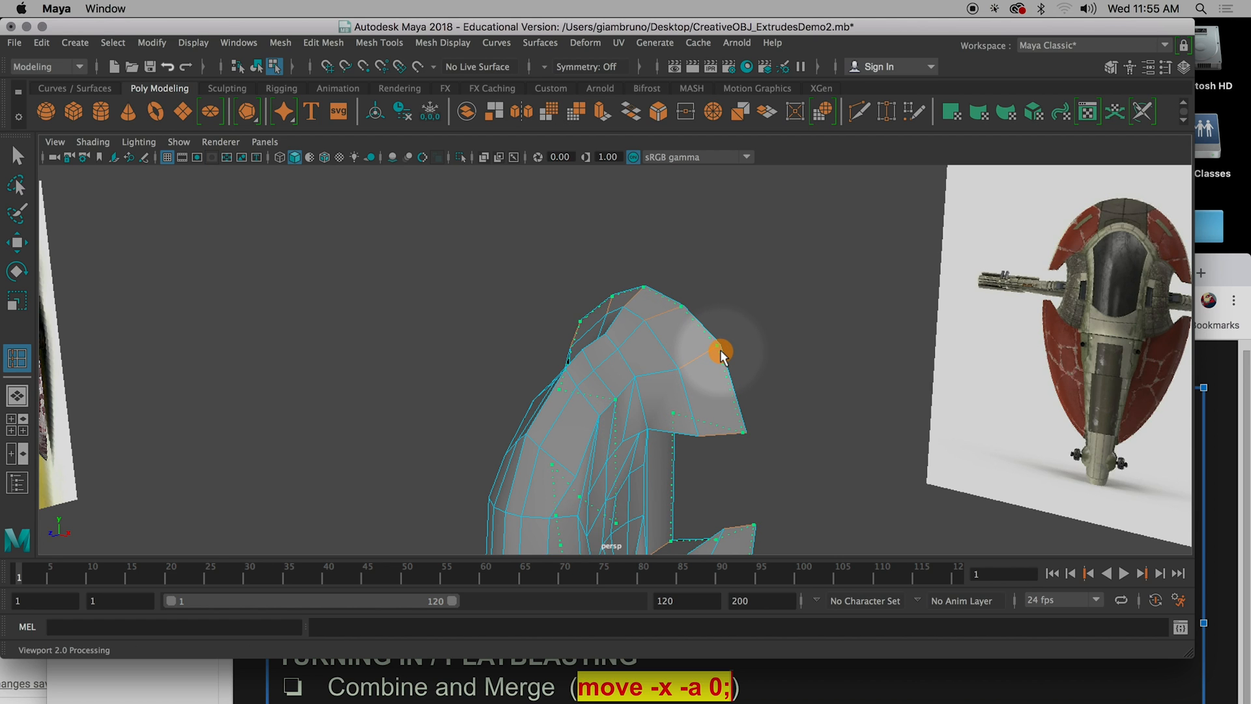
pyautogui.moveTo(720, 356); pyautogui.dragTo(771, 371)
pyautogui.press('3')
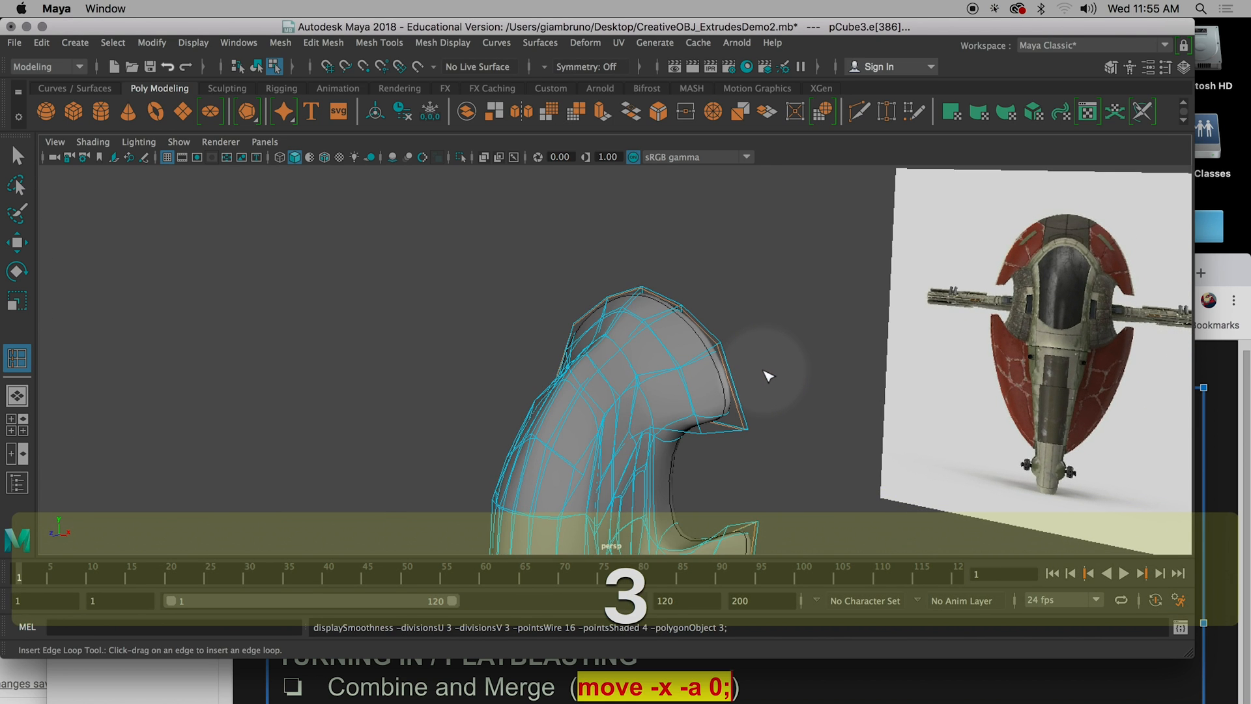
pyautogui.press('q')
pyautogui.keyDown('alt'); pyautogui.moveTo(761, 374); pyautogui.dragTo(691, 384); pyautogui.keyUp('alt')
pyautogui.press('super+z')
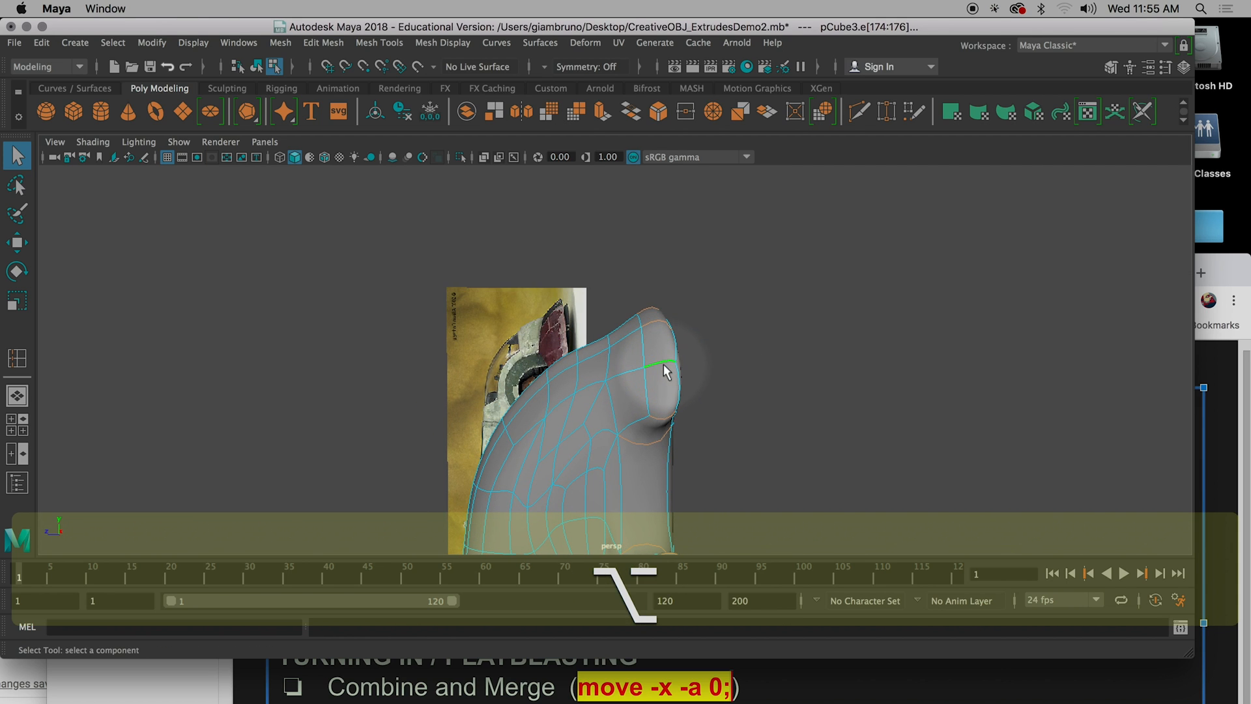
# Insert a new edge loop along the spaceship's front rim and check the tightened edge in smooth preview.
pyautogui.press('g')
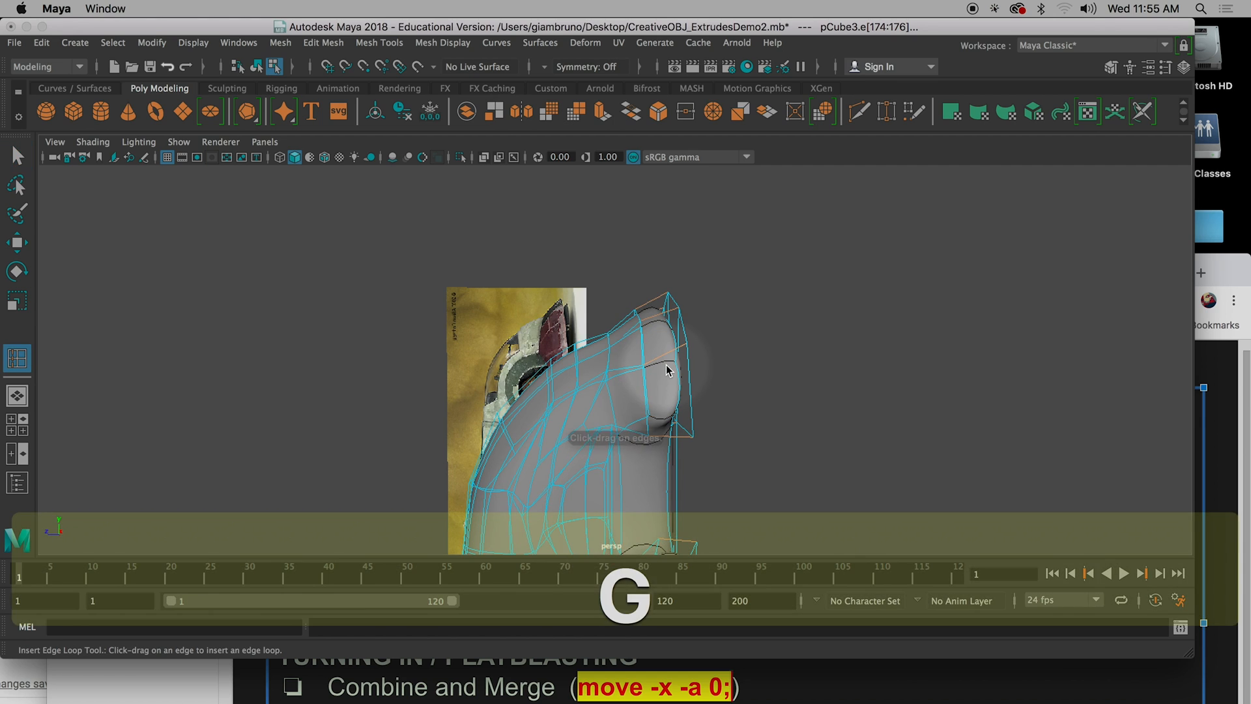
pyautogui.moveTo(668, 320)
pyautogui.mouseDown()
pyautogui.moveTo(694, 318)
pyautogui.moveTo(680, 312)
pyautogui.mouseUp()
pyautogui.keyDown('alt'); pyautogui.moveTo(811, 394); pyautogui.dragTo(659, 356); pyautogui.keyUp('alt')
pyautogui.press('q')
pyautogui.keyDown('alt'); pyautogui.moveTo(613, 396); pyautogui.dragTo(792, 413); pyautogui.keyUp('alt')
pyautogui.keyDown('alt'); pyautogui.moveTo(709, 412); pyautogui.dragTo(782, 367); pyautogui.keyUp('alt')
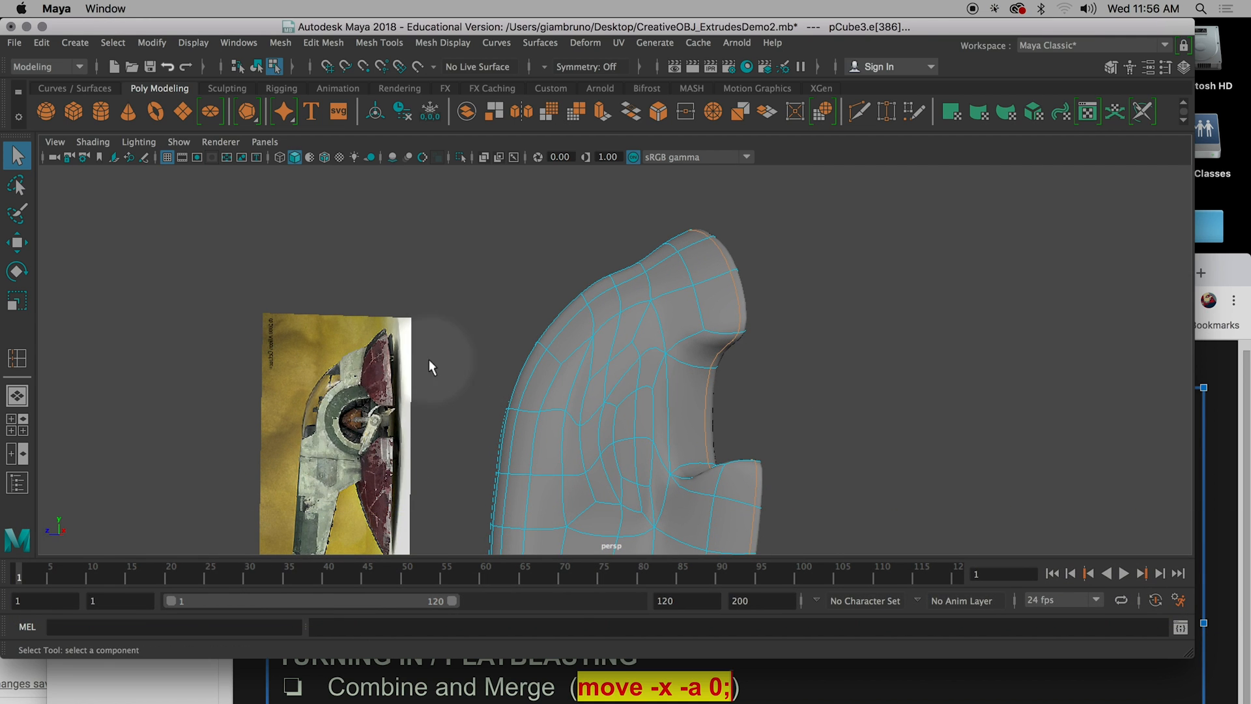
# Insert an edge loop just above the lower end of the long tail and preview it smoothed.
pyautogui.keyDown('alt'); pyautogui.moveTo(777, 464); pyautogui.dragTo(647, 389); pyautogui.keyUp('alt')
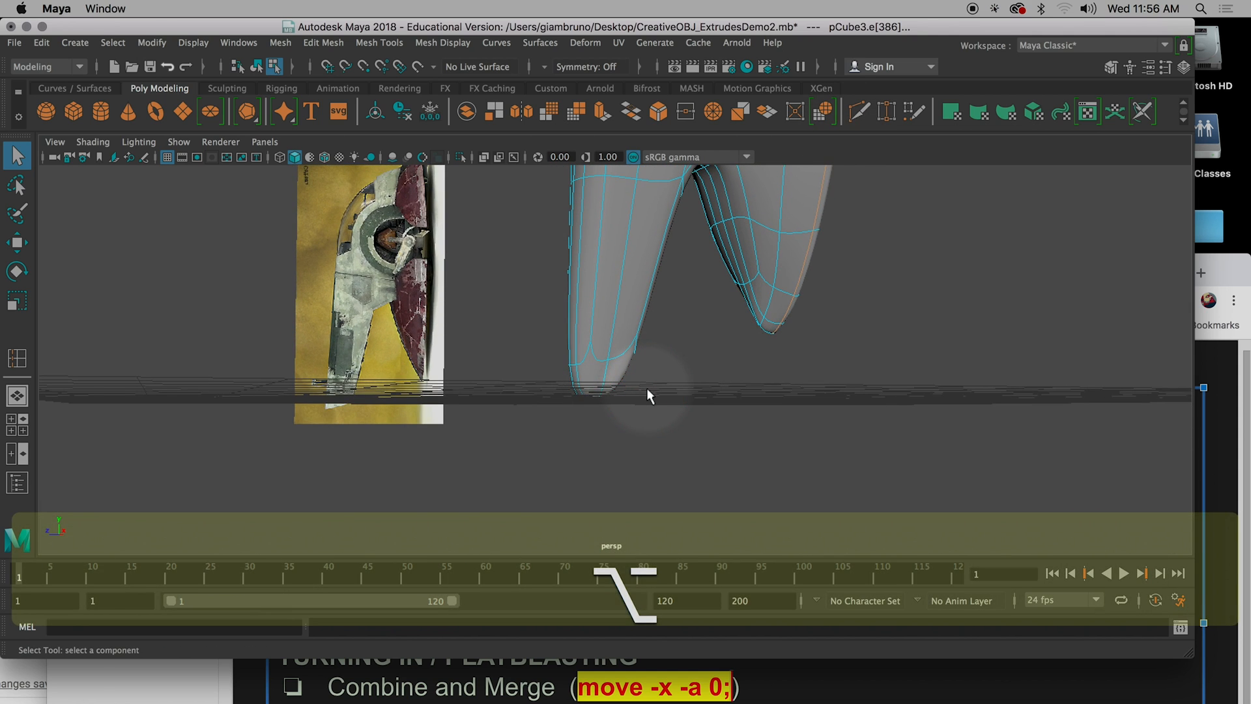
pyautogui.press('1')
pyautogui.scroll(3, 346, 417)
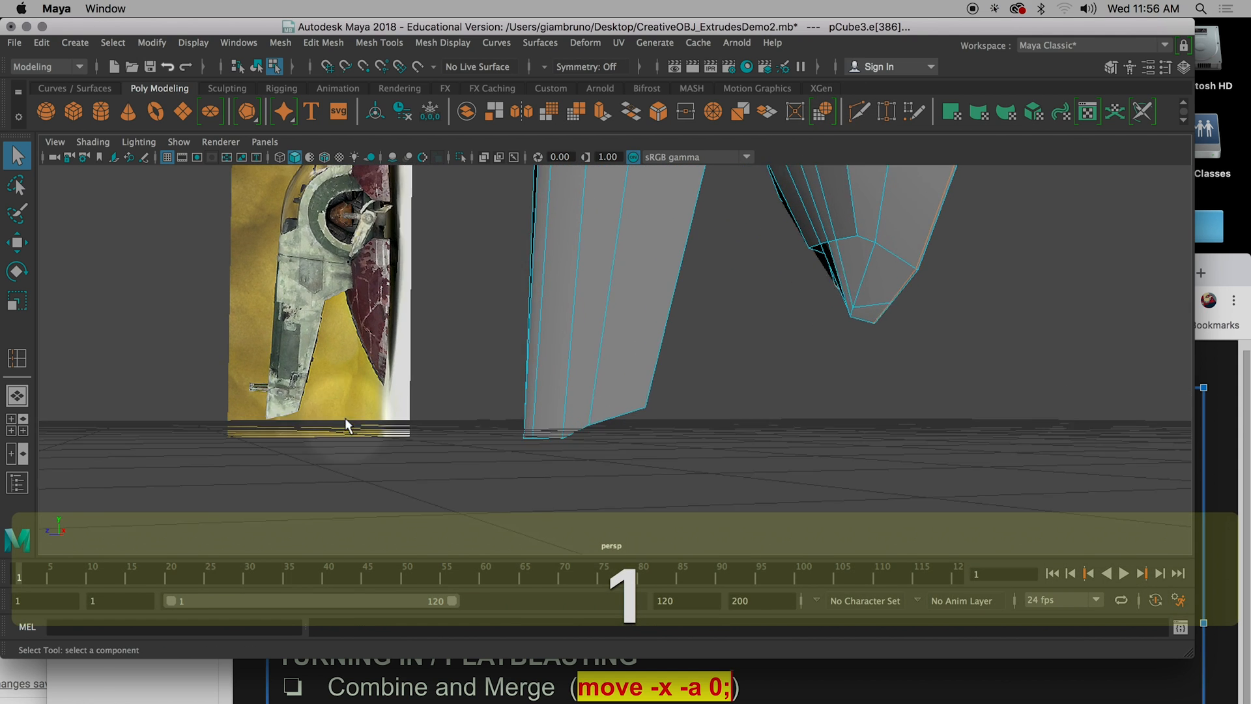
pyautogui.scroll(1, 347, 421)
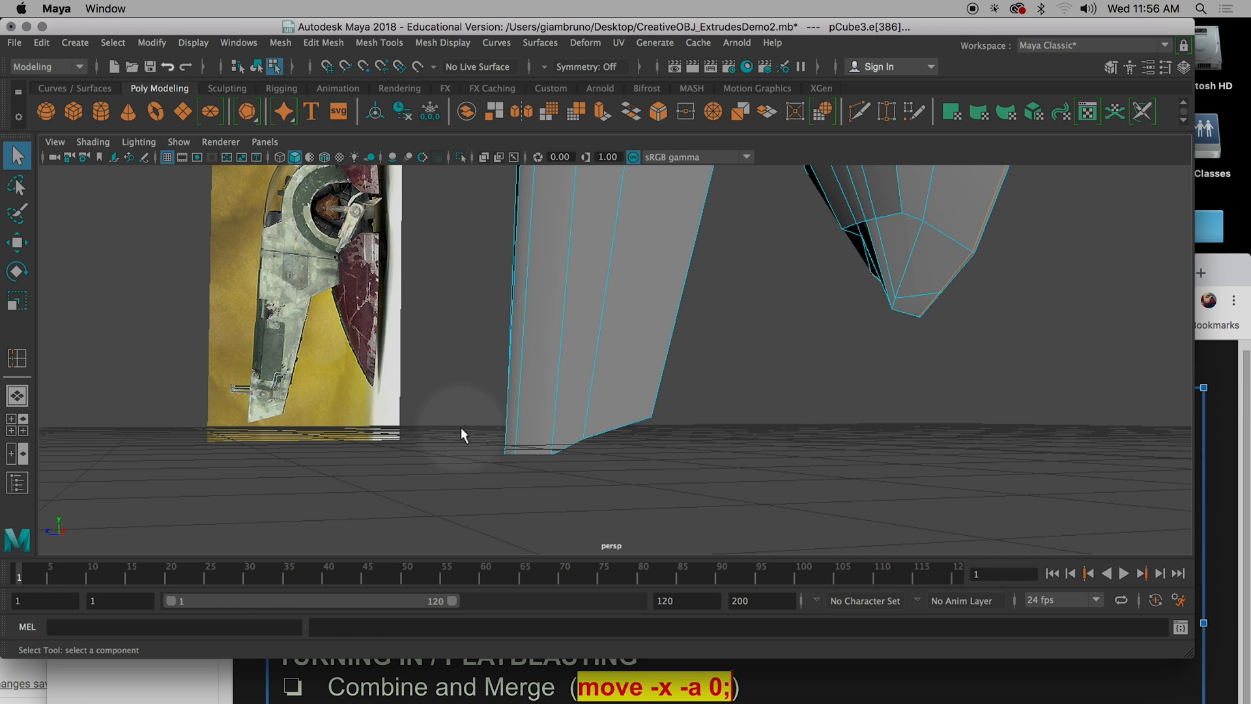
pyautogui.press('3')
pyautogui.keyDown('alt'); pyautogui.moveTo(637, 469); pyautogui.dragTo(593, 463); pyautogui.keyUp('alt')
pyautogui.press('1')
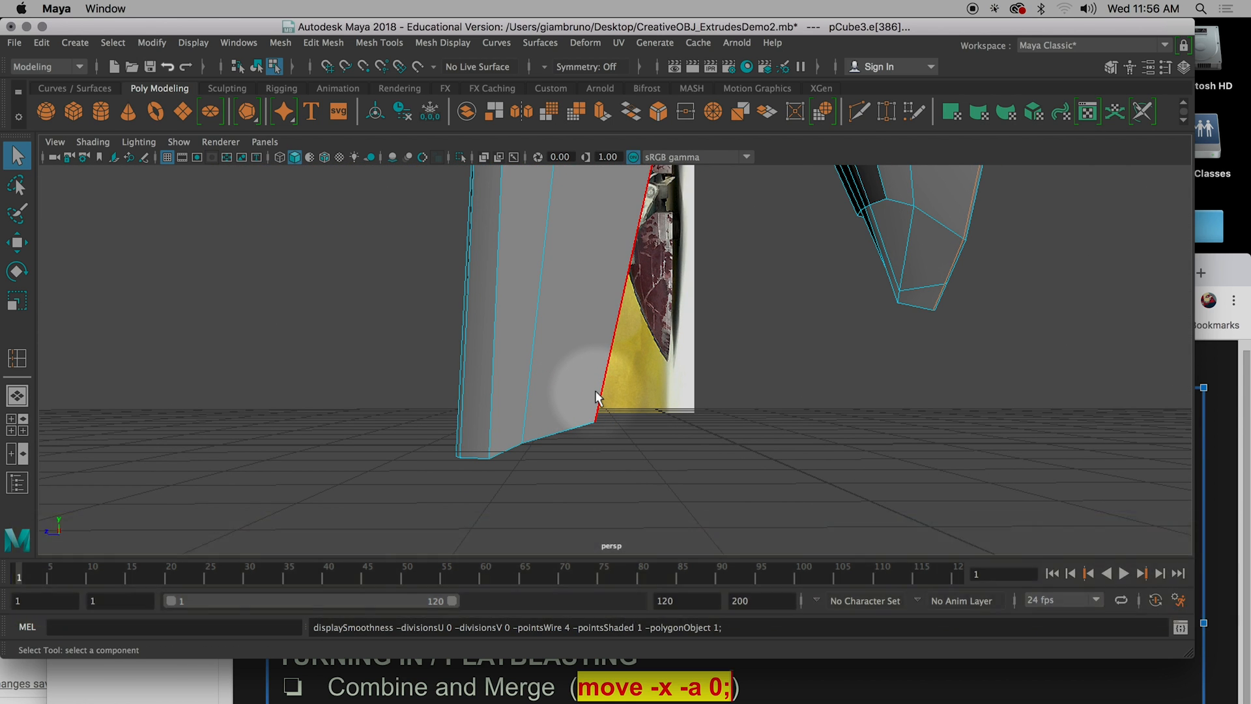
pyautogui.press('g')
pyautogui.moveTo(605, 389); pyautogui.dragTo(601, 422)
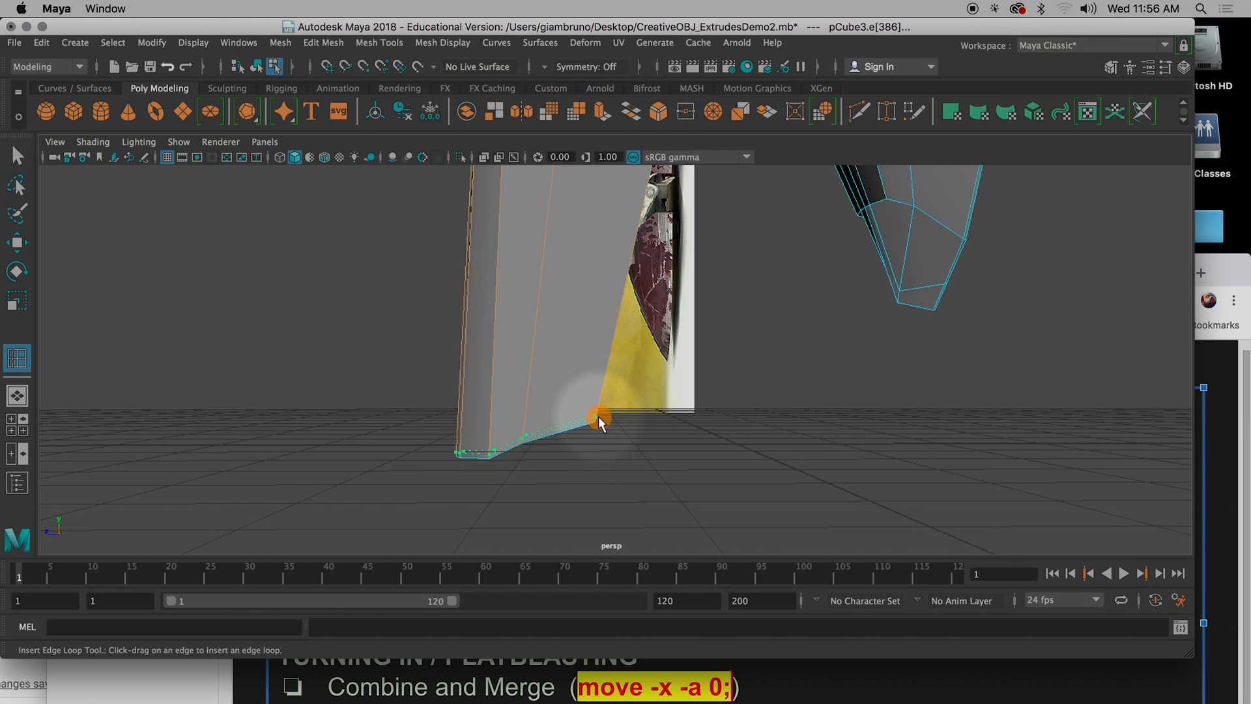
pyautogui.press('3')
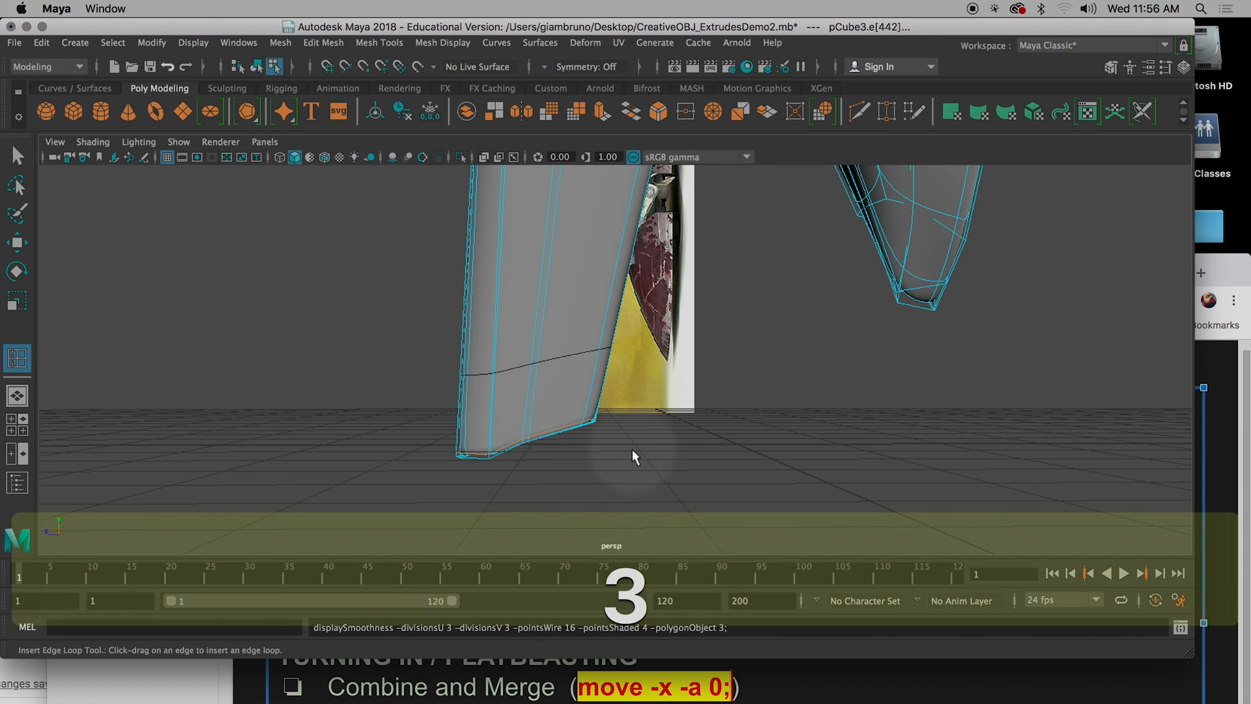
# Leave the edge loop tool, deselect the spaceship and examine its smoothed form from several sides.
pyautogui.keyDown('alt'); pyautogui.scroll(-5, 633, 450); pyautogui.keyUp('alt')
pyautogui.press('1')
pyautogui.keyDown('alt'); pyautogui.moveTo(637, 453); pyautogui.dragTo(677, 424); pyautogui.keyUp('alt')
pyautogui.press('q')
pyautogui.press('3')
pyautogui.click(665, 370)
pyautogui.moveTo(624, 237); pyautogui.dragTo(701, 214, button='right')
pyautogui.keyDown('alt'); pyautogui.moveTo(790, 241); pyautogui.dragTo(870, 402); pyautogui.keyUp('alt')
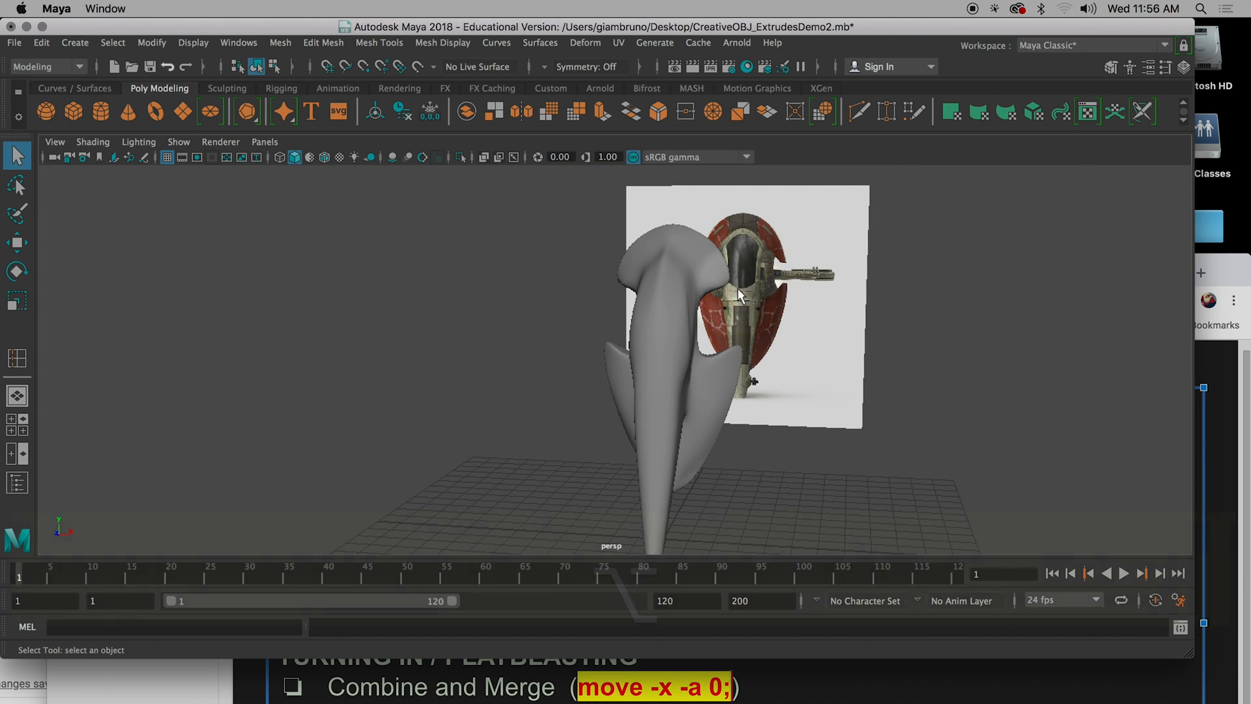
pyautogui.keyDown('alt'); pyautogui.moveTo(738, 288); pyautogui.dragTo(657, 294); pyautogui.keyUp('alt')
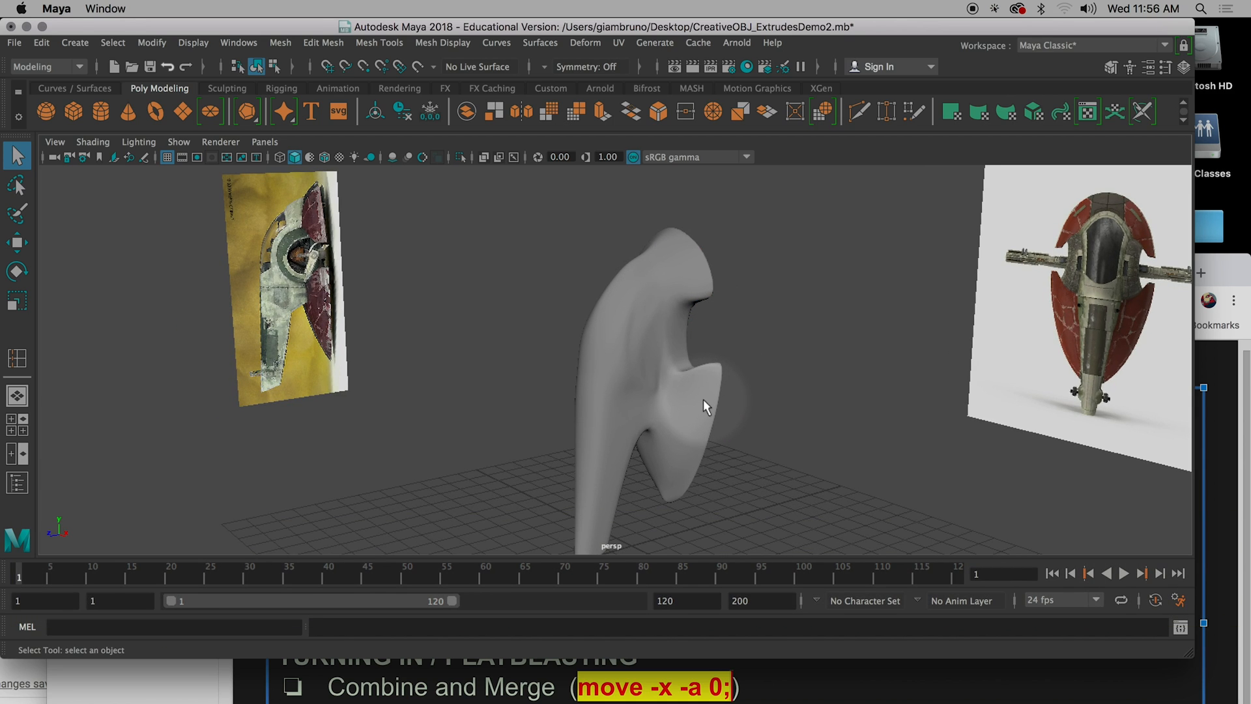
pyautogui.scroll(-2, 655, 490)
pyautogui.keyDown('alt'); pyautogui.moveTo(644, 497); pyautogui.dragTo(746, 403); pyautogui.keyUp('alt')
pyautogui.moveTo(680, 452)
pyautogui.keyDown('alt'); pyautogui.mouseDown()
pyautogui.moveTo(528, 495)
pyautogui.moveTo(620, 469)
pyautogui.moveTo(754, 486)
pyautogui.moveTo(828, 474)
pyautogui.moveTo(556, 453)
pyautogui.moveTo(455, 467)
pyautogui.moveTo(695, 452)
pyautogui.mouseUp(); pyautogui.keyUp('alt')
# Undo the inserted edge loops until the spaceship is back in object mode.
pyautogui.press('super+z')
pyautogui.press('super+z')
pyautogui.press('super+z')
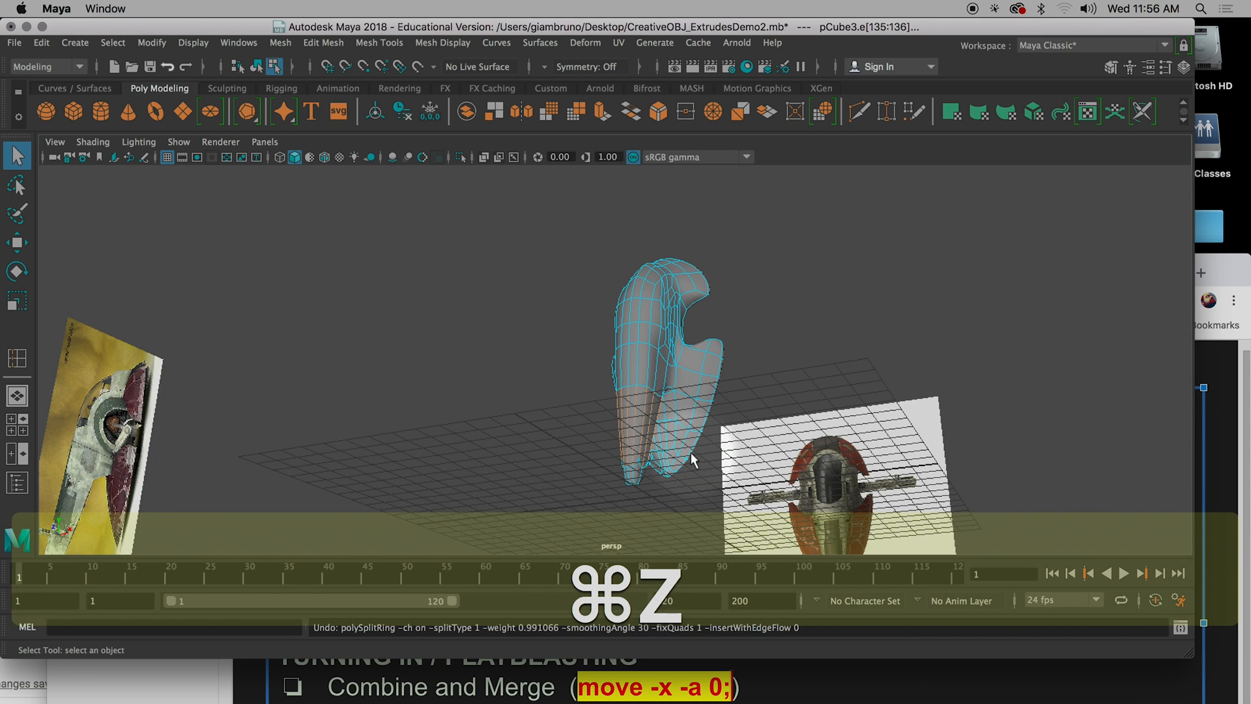
pyautogui.press('super+z')
pyautogui.press('super+z')
pyautogui.press('super+z')
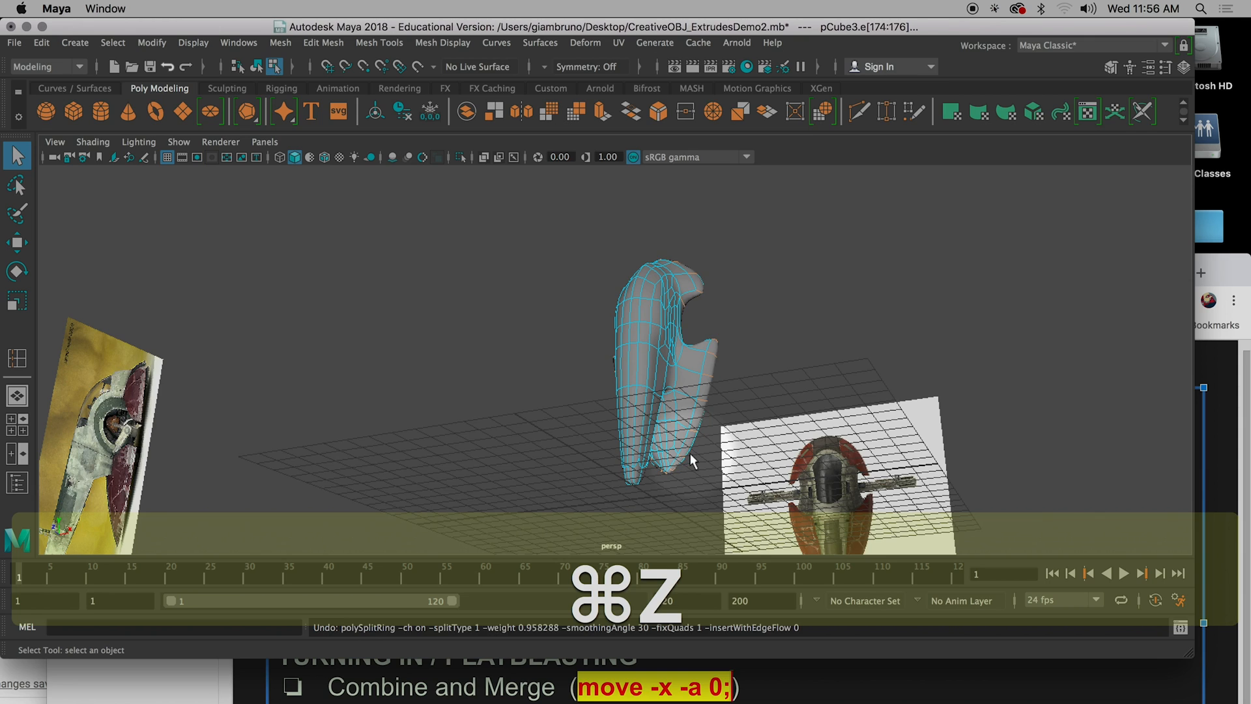
# Undo the vertex merge and the combine so the spaceship is split into two separate halves.
pyautogui.press('super+z')
pyautogui.press('super+z')
pyautogui.press('super+z')
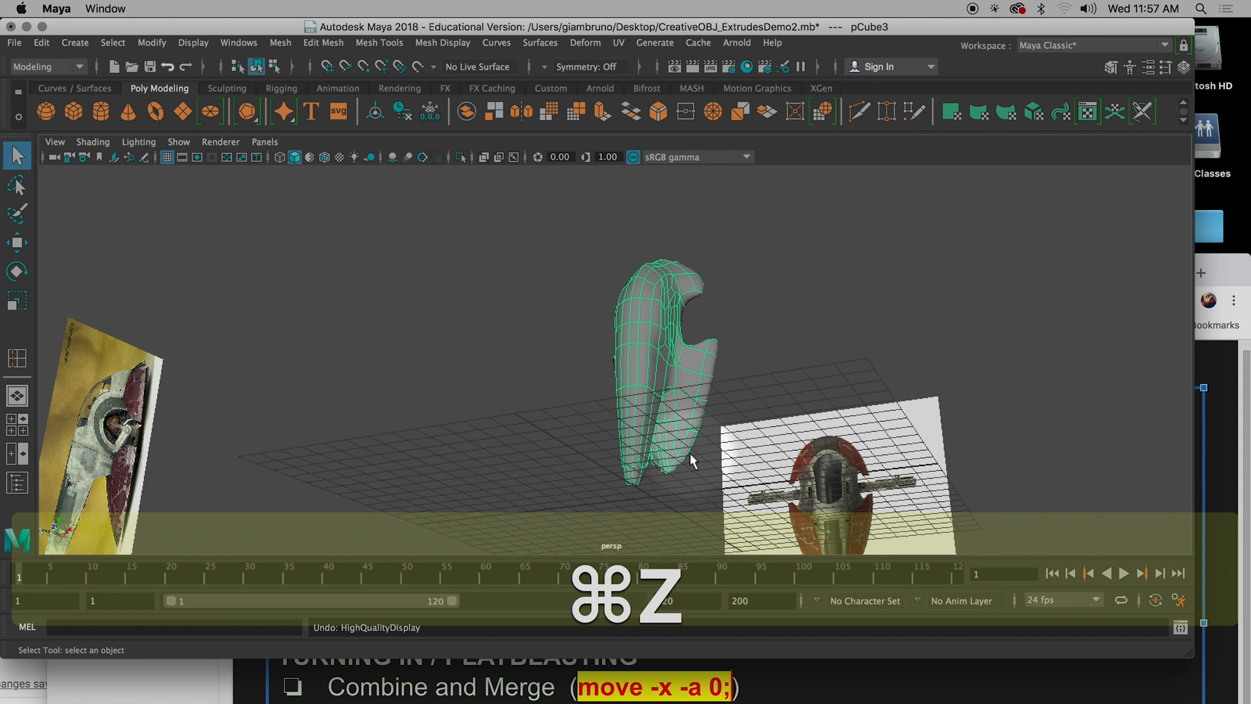
pyautogui.press('super+z')
pyautogui.press('super+z')
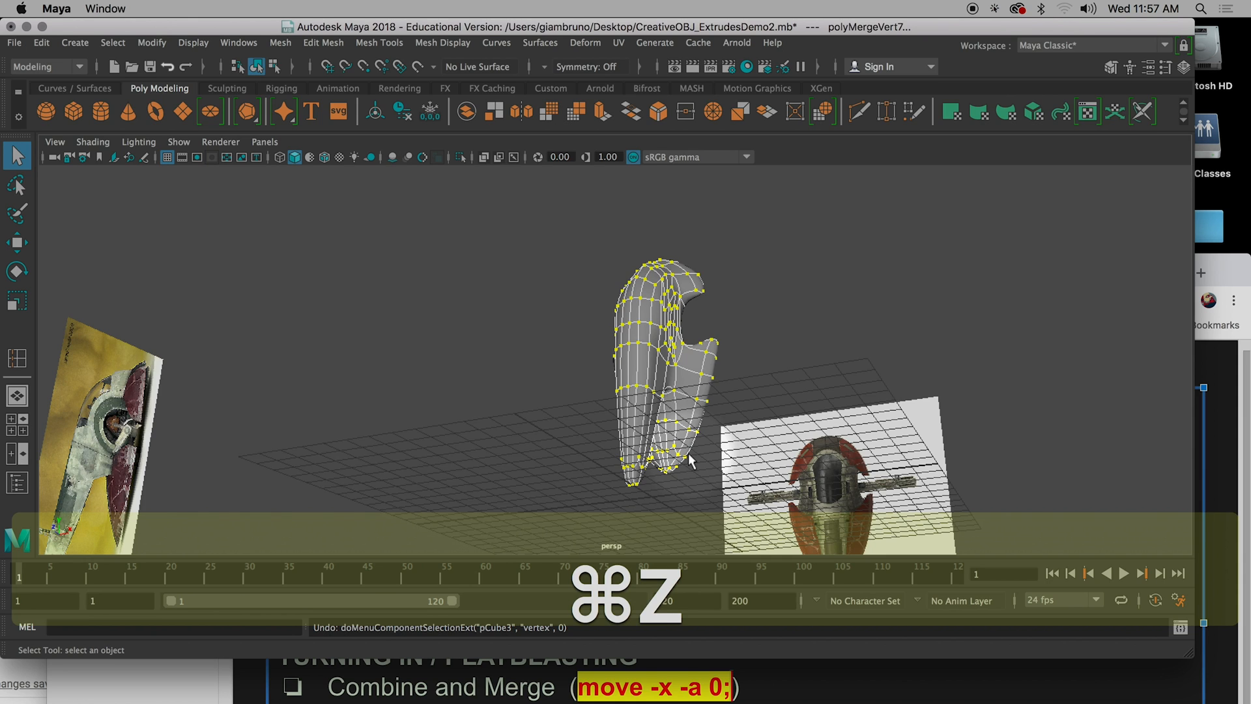
pyautogui.press('super+z')
pyautogui.press('super+z')
pyautogui.press('super+z')
pyautogui.press('super+z')
pyautogui.press('super+z')
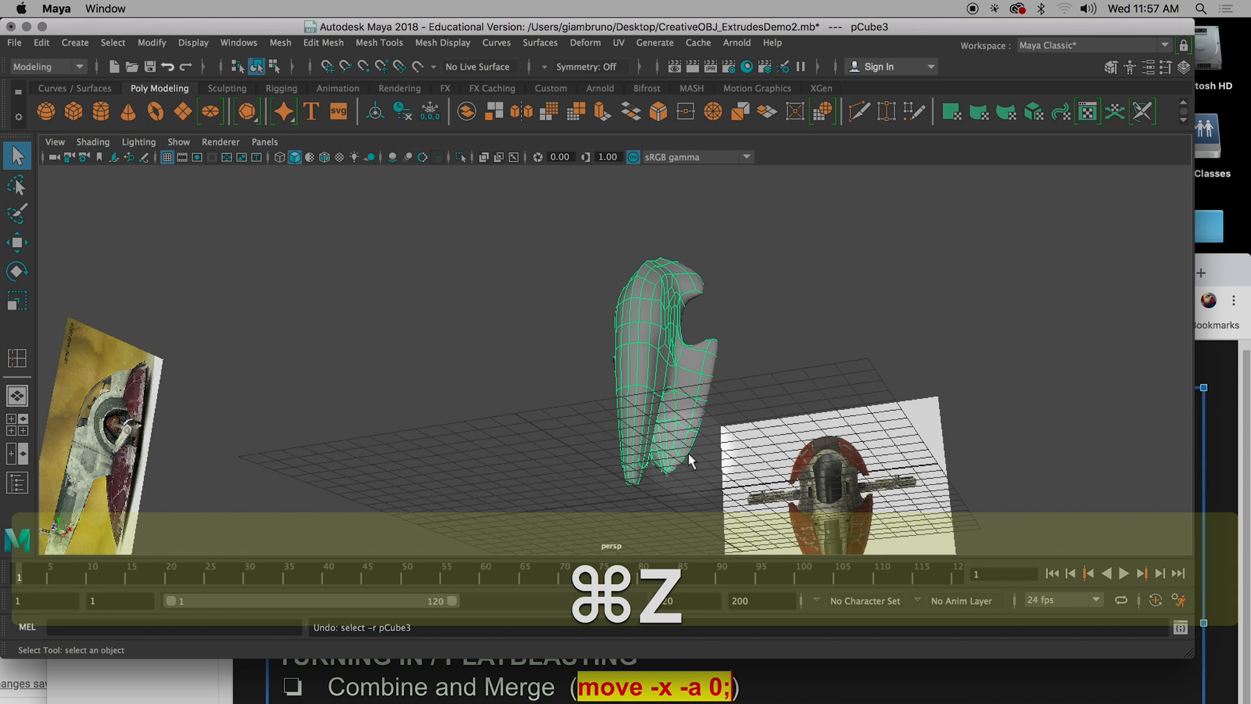
# Undo the selection of both halves and the remaining earlier edits as far back as the undo history allows.
pyautogui.press('super+z')
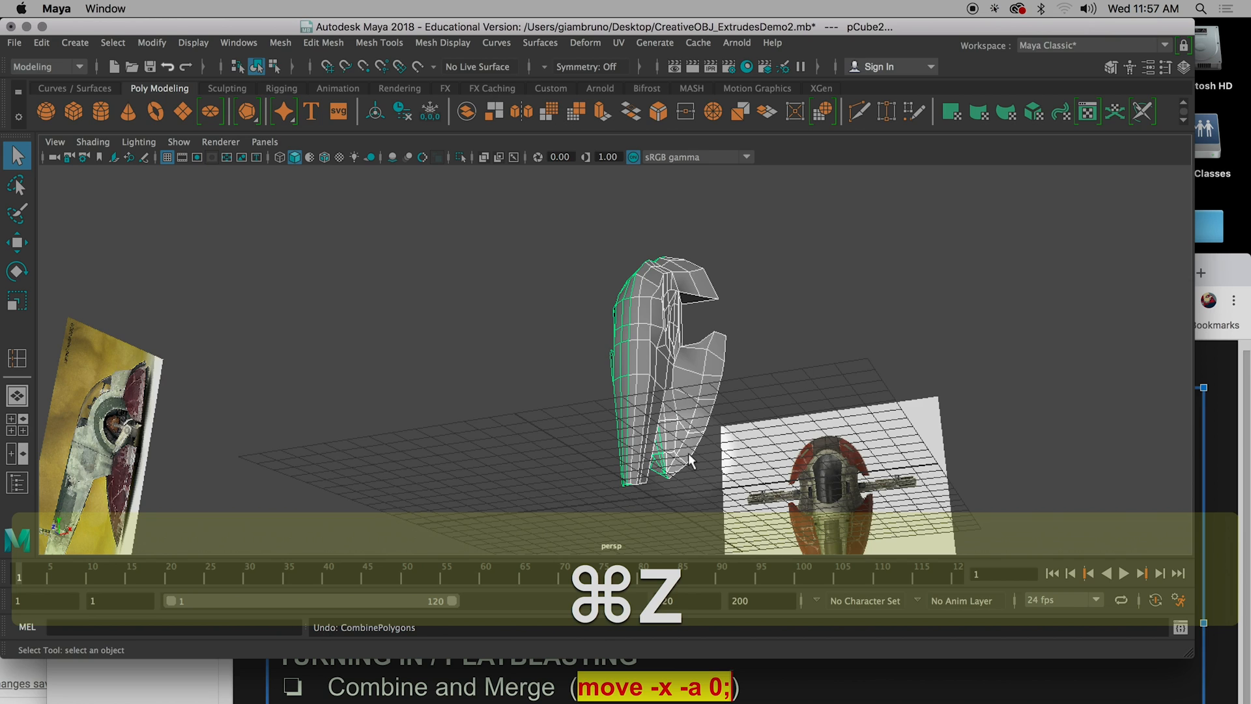
pyautogui.press('super+z')
pyautogui.press('super+z')
pyautogui.press('super+z')
pyautogui.press('super+z')
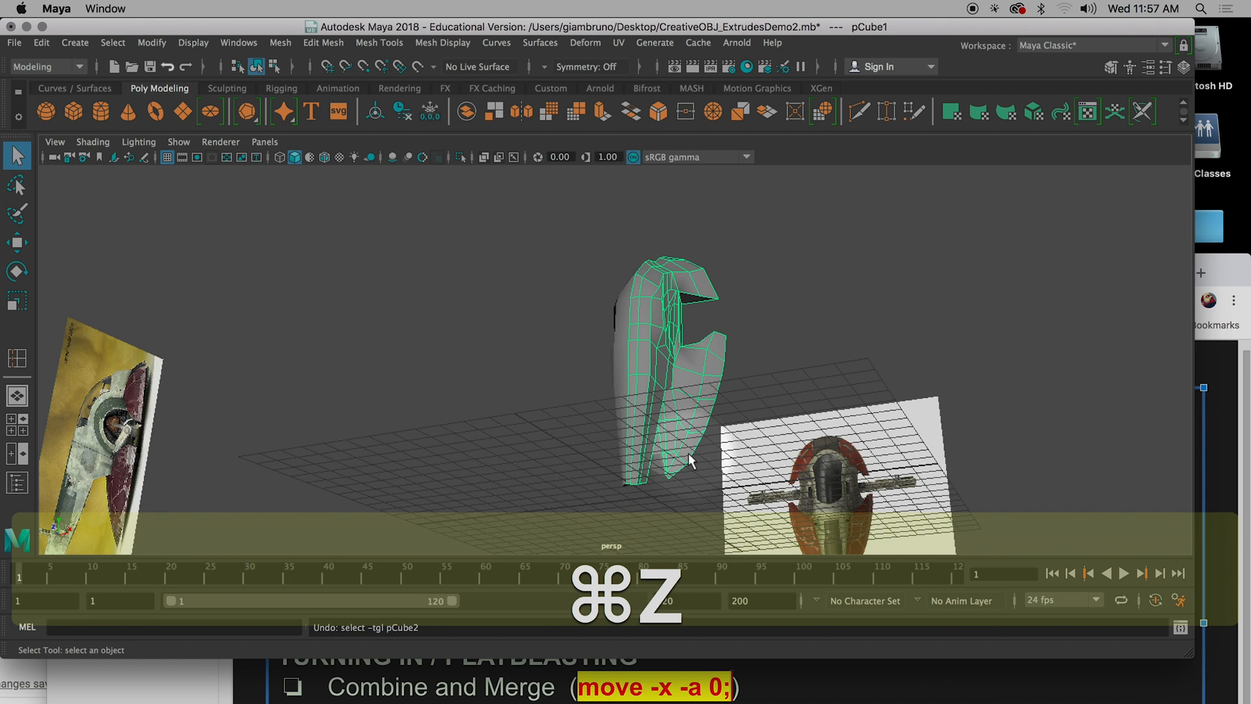
pyautogui.press('super+z')
pyautogui.press('super+z')
pyautogui.press('super+z')
pyautogui.press('super+z')
pyautogui.press('super+z')
pyautogui.press('super+z')
pyautogui.press('super+z')
pyautogui.press('super+z')
pyautogui.press('super+z')
pyautogui.press('super+z')
pyautogui.press('super+z')
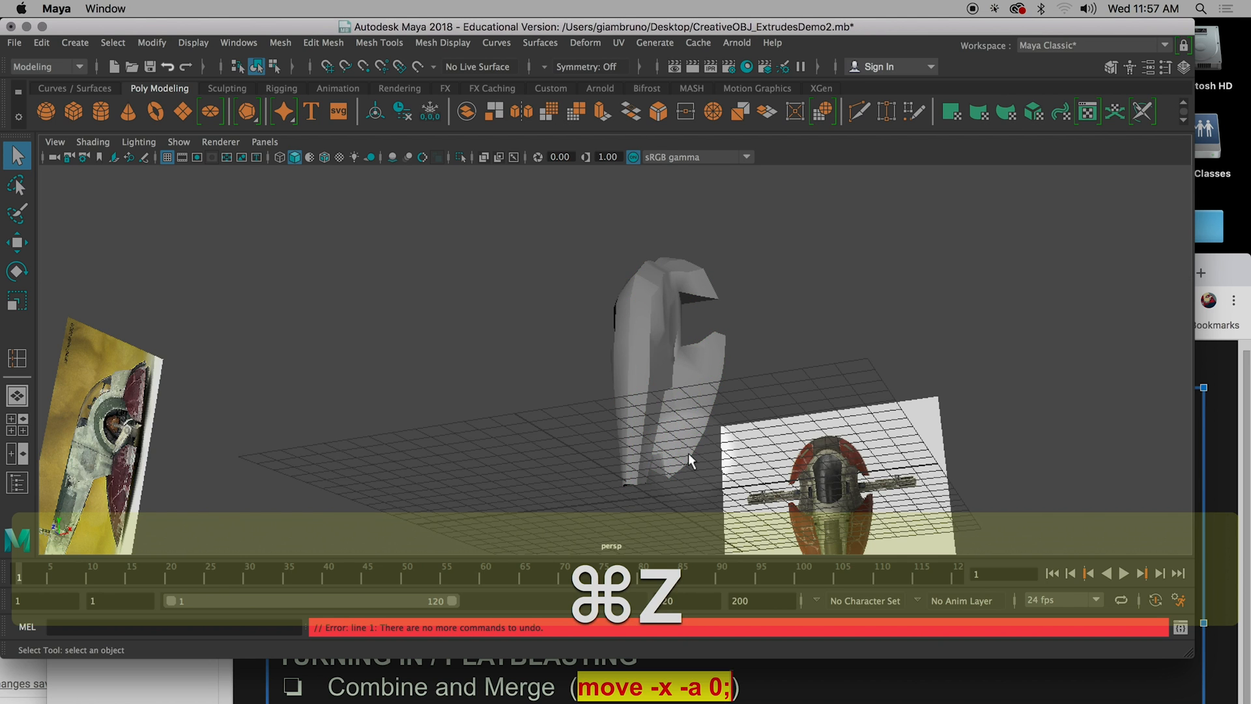
# Delete one of the two separate spaceship halves.
pyautogui.moveTo(673, 414)
pyautogui.keyDown('alt'); pyautogui.mouseDown()
pyautogui.moveTo(732, 383)
pyautogui.moveTo(666, 399)
pyautogui.mouseUp(); pyautogui.keyUp('alt')
pyautogui.click(664, 343)
pyautogui.press('Delete')
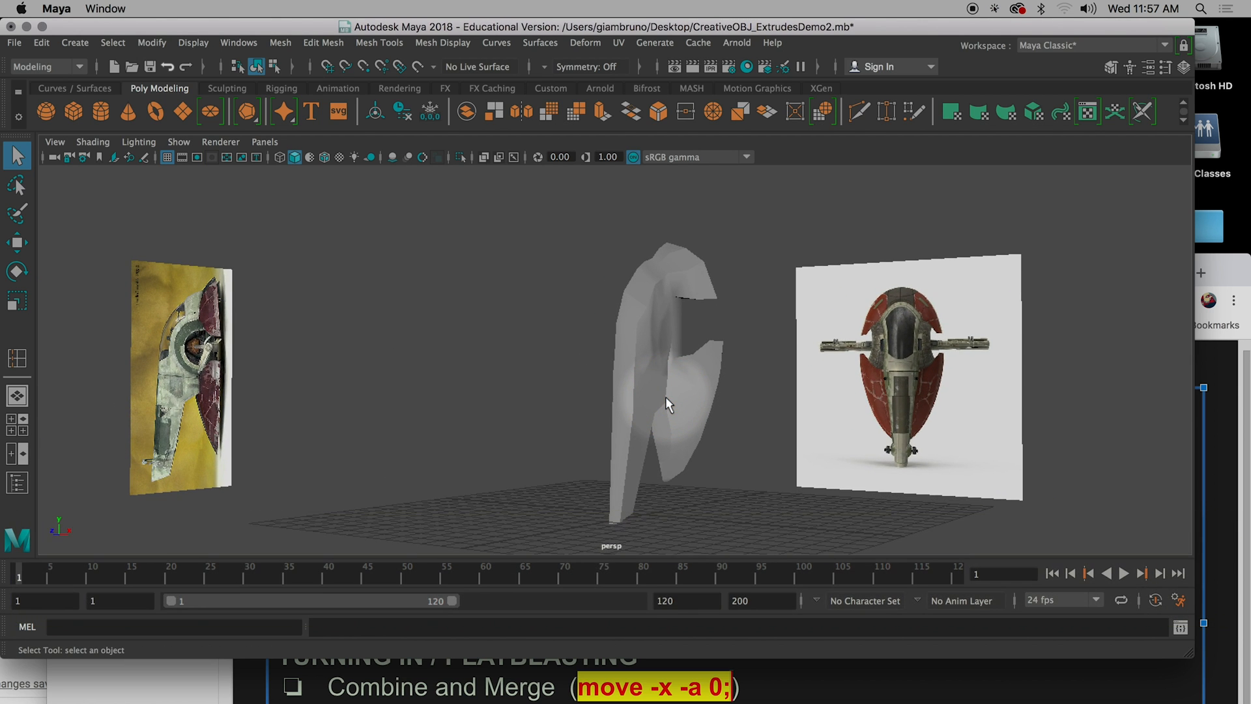